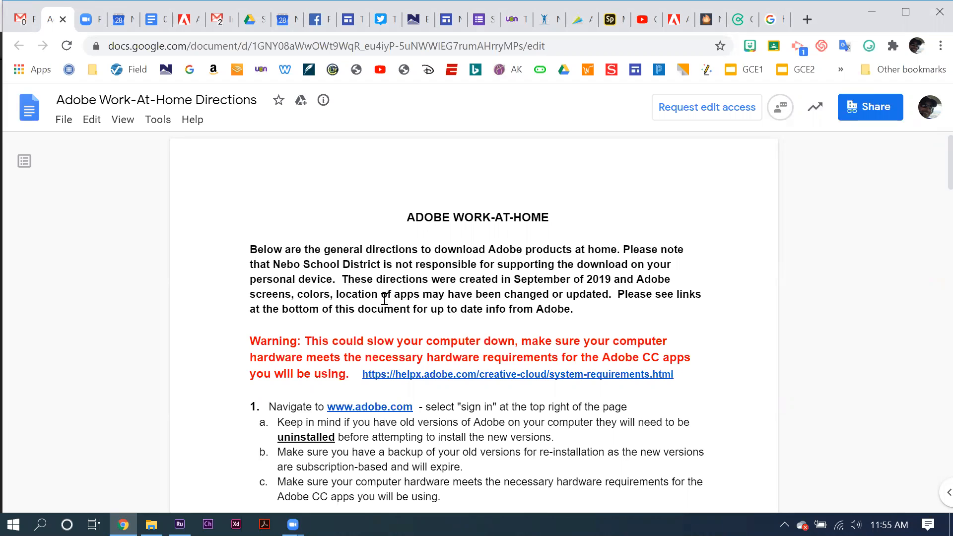
scroll(384, 299, "down", 1)
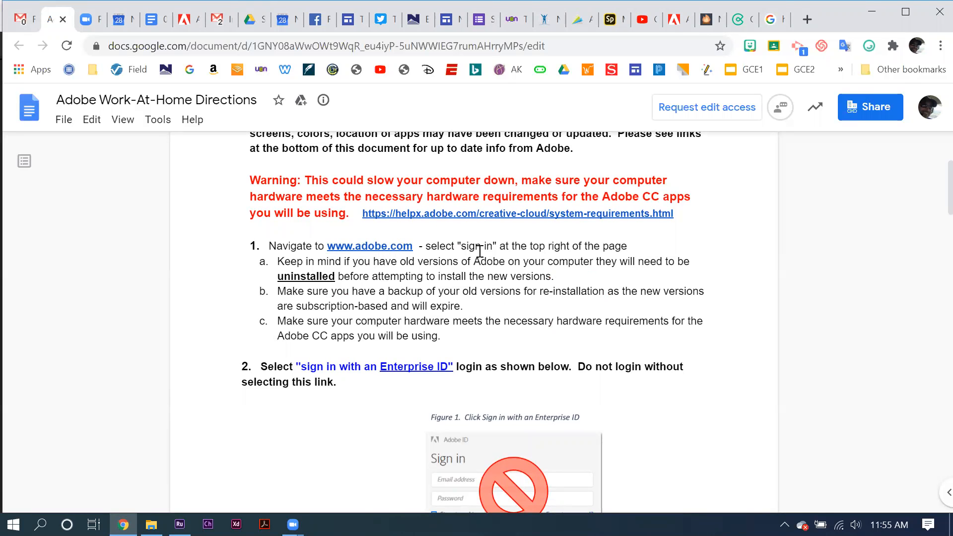
Step: Read through the Adobe Work-At-Home Directions, from the hardware warning through Enterprise ID sign-in to the Download Apps instruction
scroll(479, 251, "down", 1)
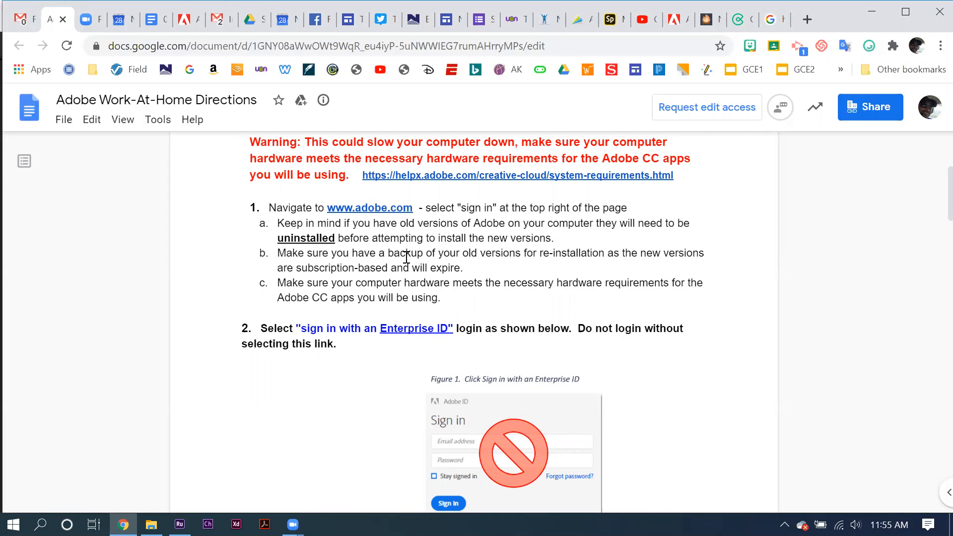
scroll(406, 257, "down", 2)
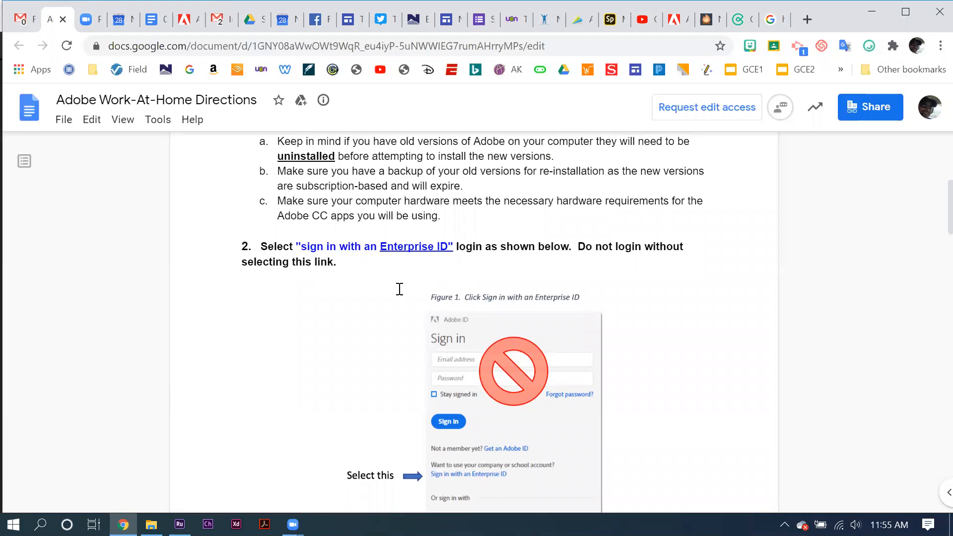
scroll(400, 289, "down", 7)
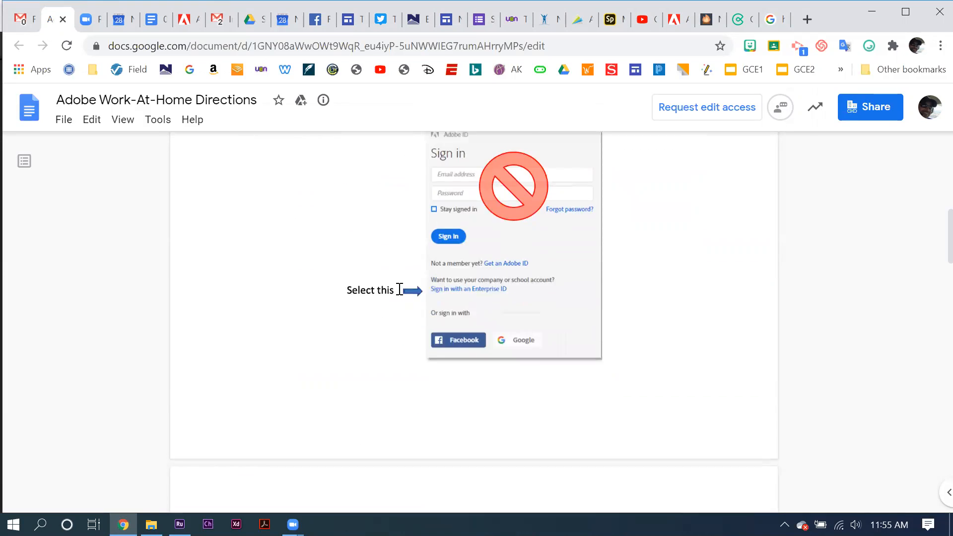
scroll(400, 288, "down", 3)
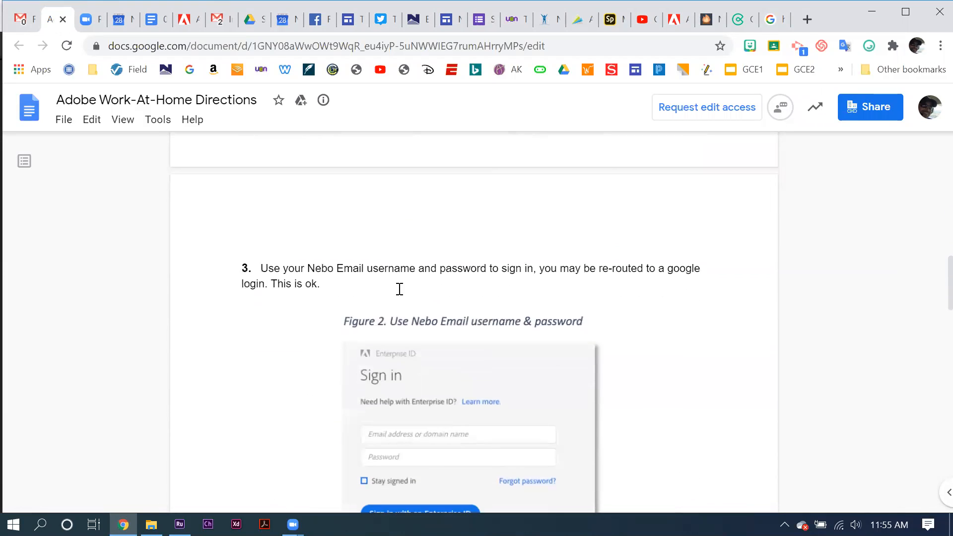
scroll(400, 289, "down", 3)
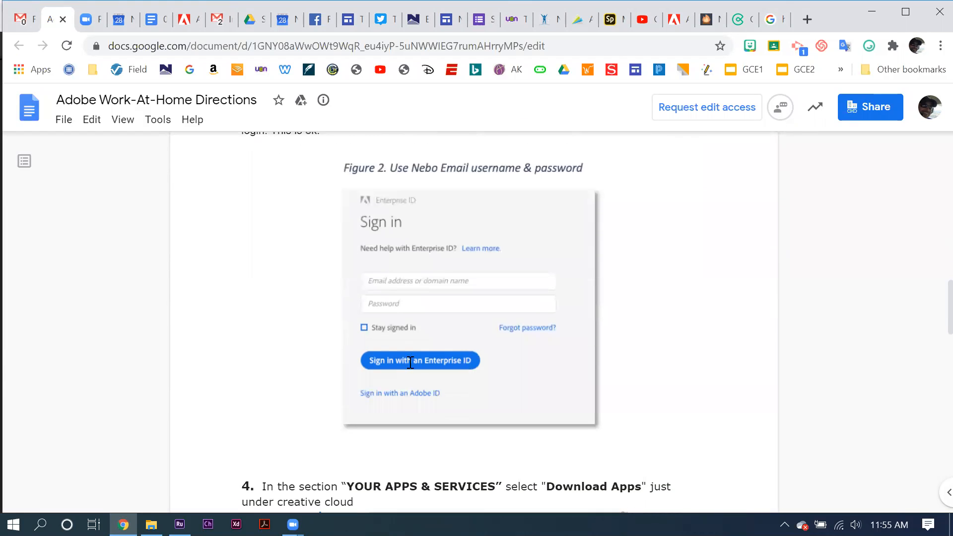
scroll(410, 350, "down", 2)
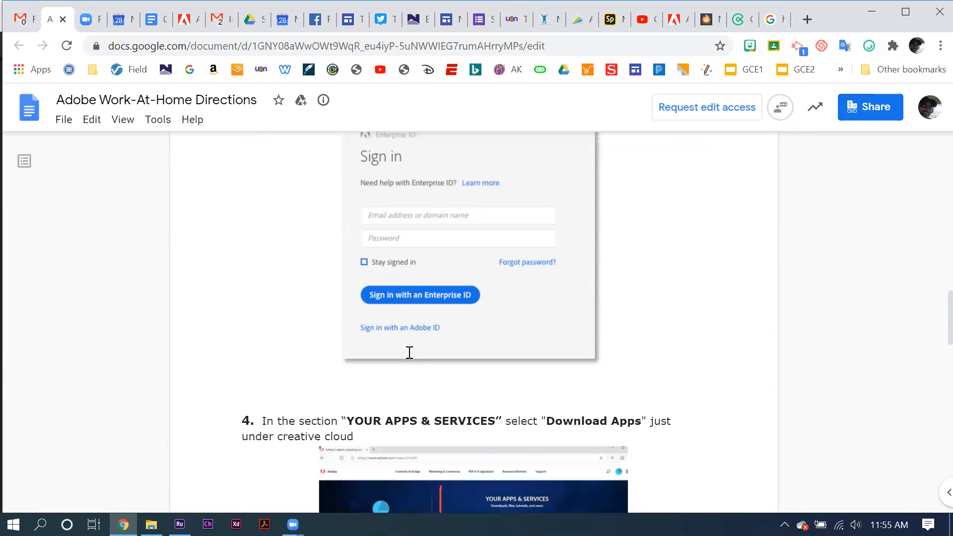
scroll(410, 352, "down", 4)
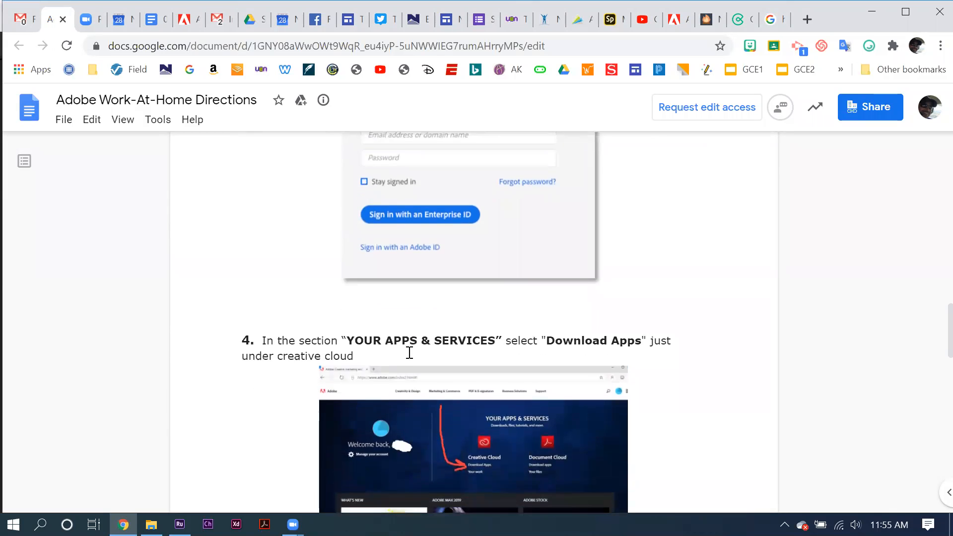
scroll(410, 352, "down", 1)
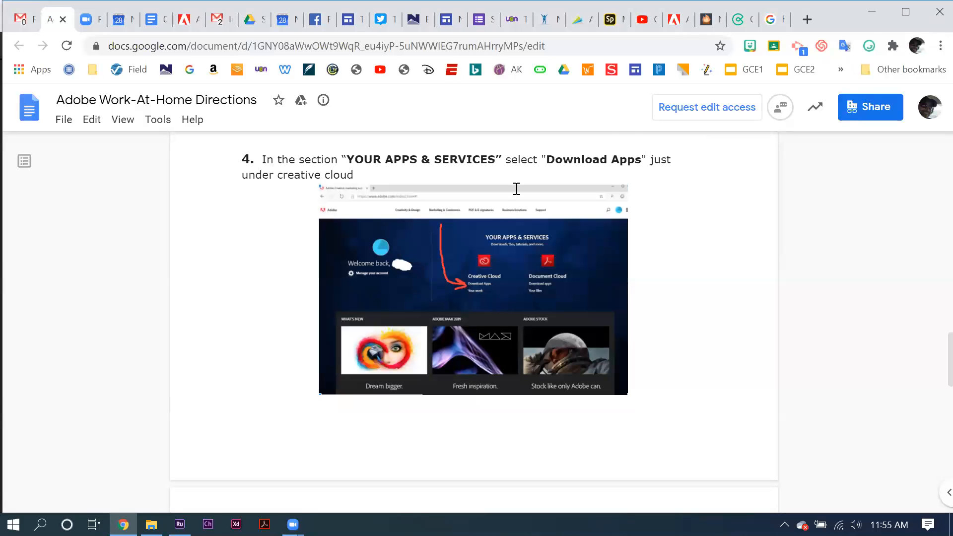
Step: Review the app download and installation directions and the Additional Information & Resources links, and return to the document's beginning
scroll(481, 325, "down", 10)
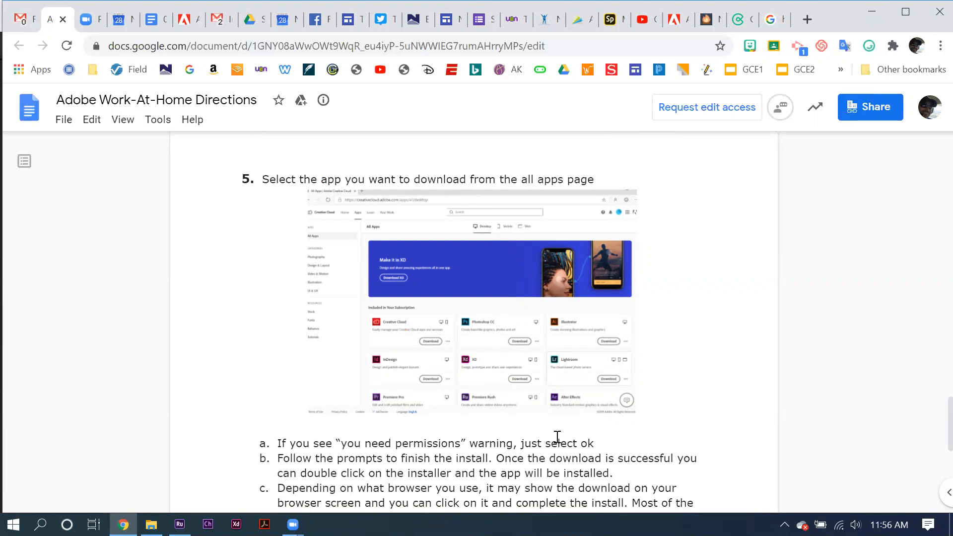
scroll(446, 382, "down", 2)
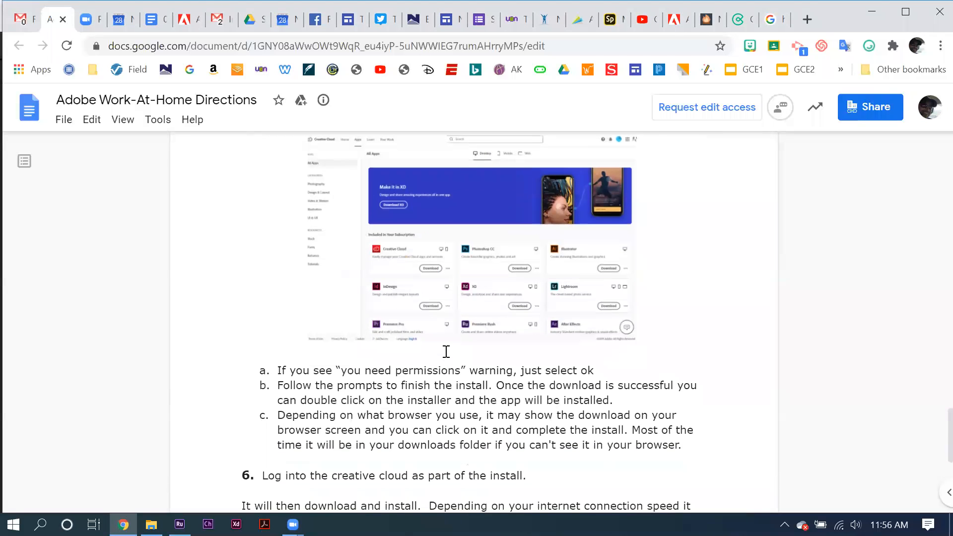
scroll(370, 376, "down", 2)
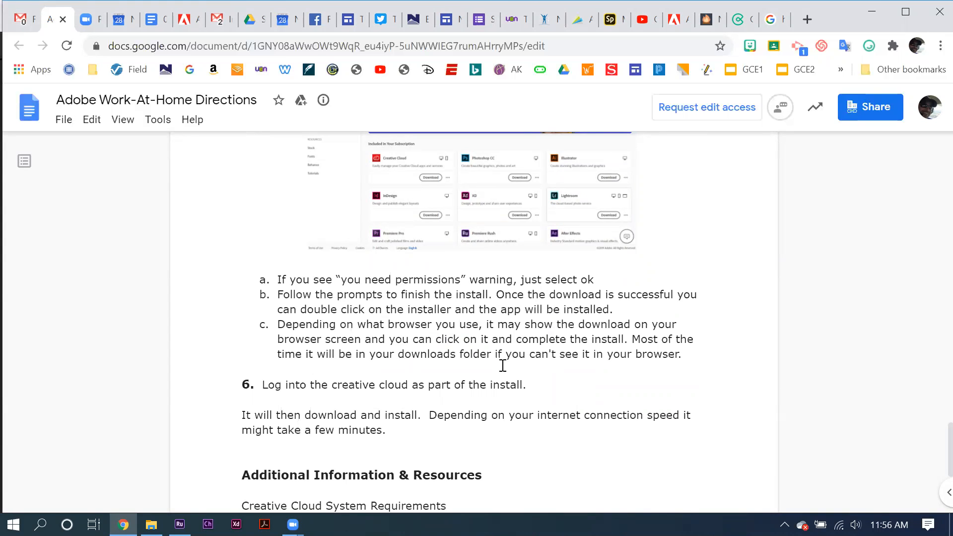
scroll(502, 365, "down", 3)
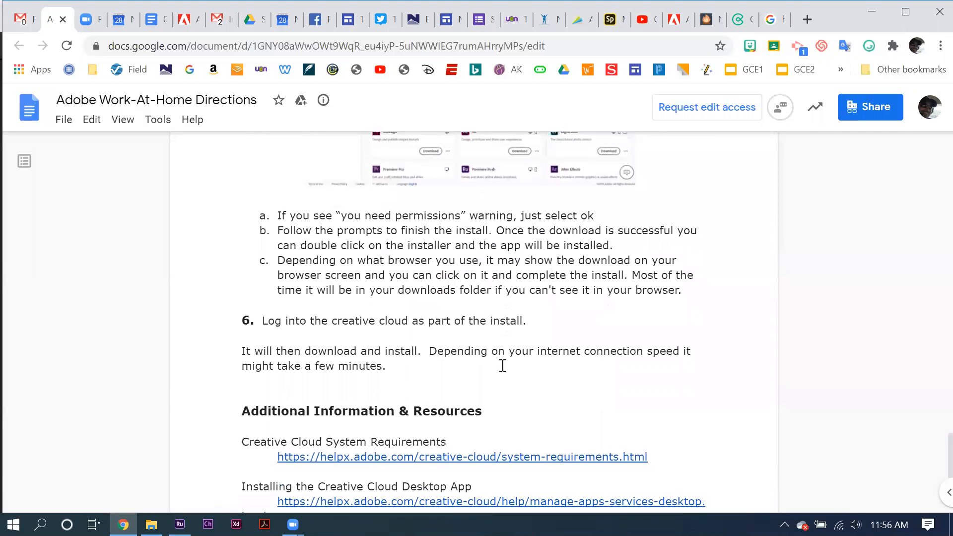
scroll(503, 366, "down", 5)
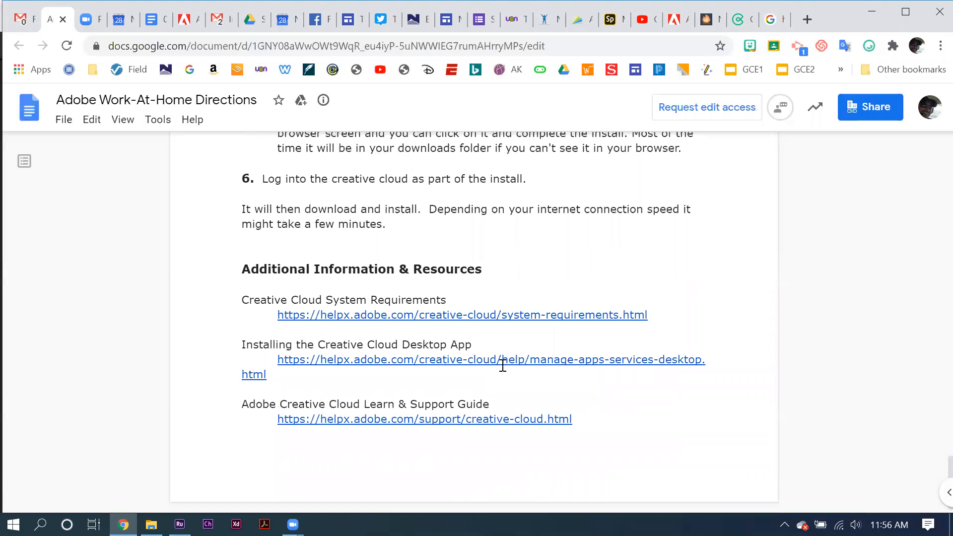
scroll(502, 366, "up", 5)
scroll(503, 366, "down", 5)
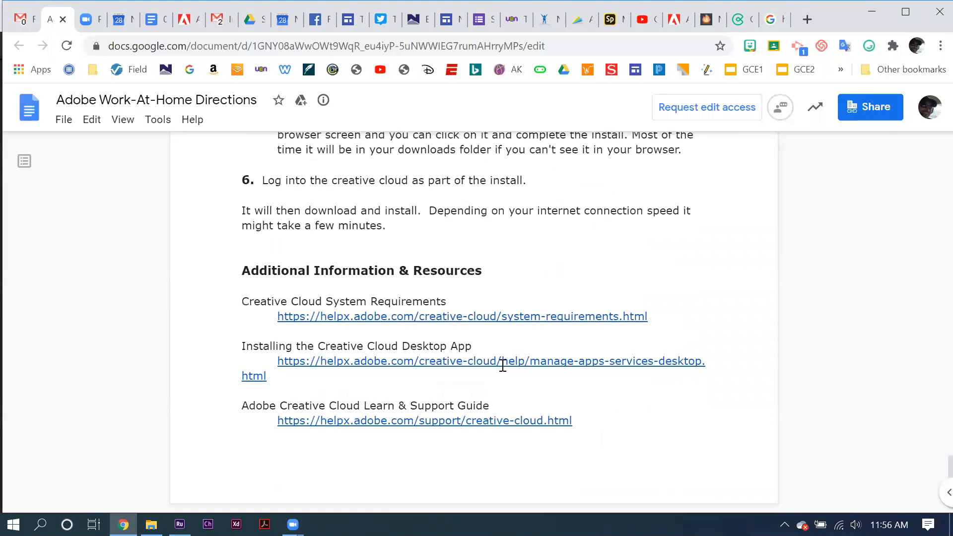
scroll(503, 366, "up", 20)
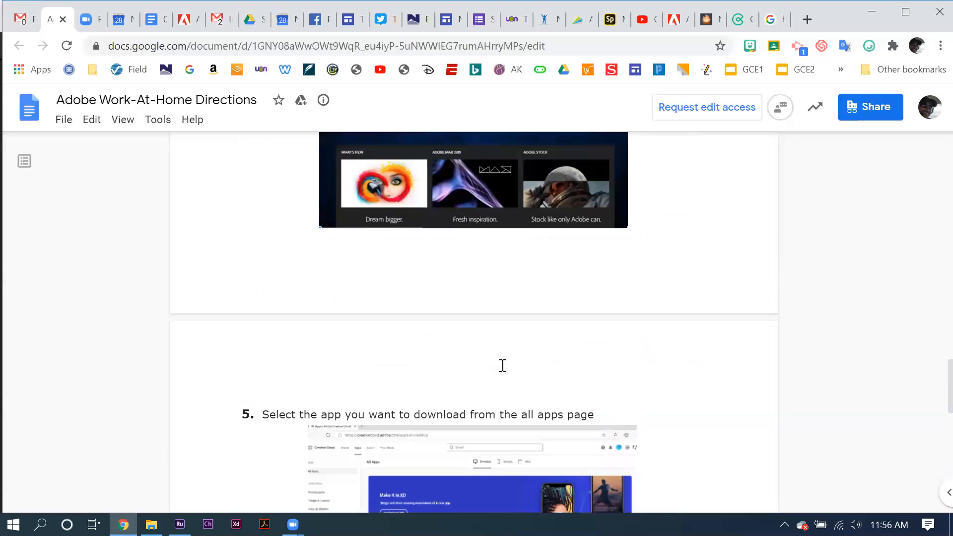
scroll(503, 365, "up", 18)
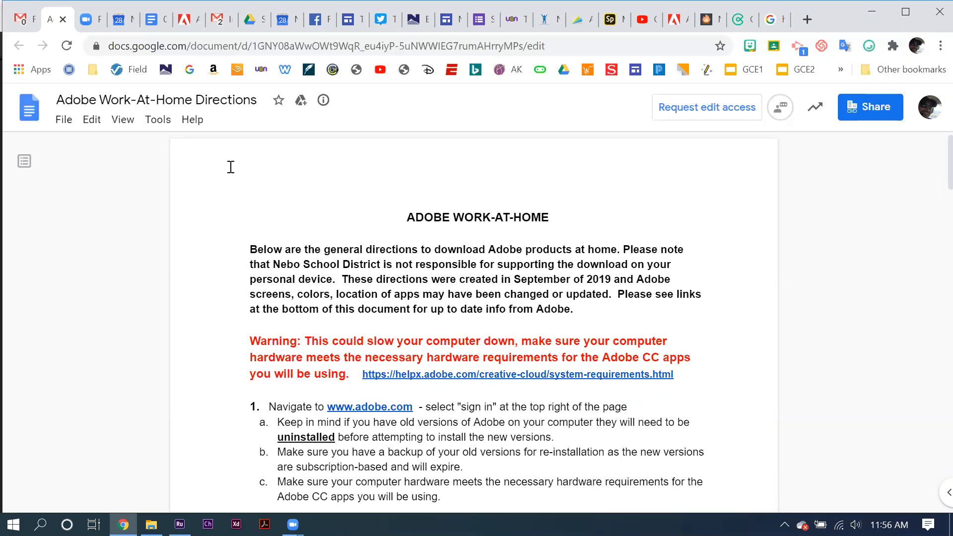
Step: Switch to Adobe Premiere Rush and open the existing Barnett Leadership Day 2020 project
left_click(180, 524)
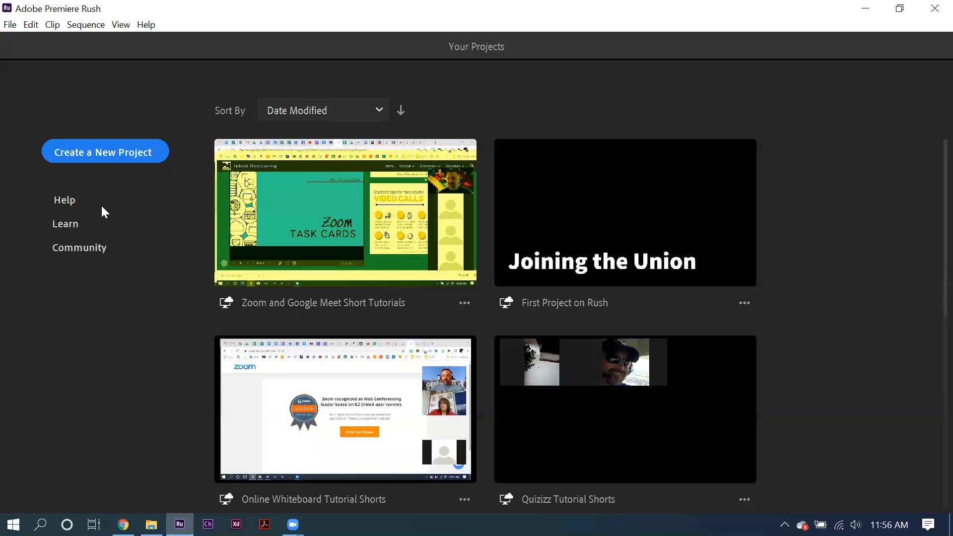
left_click(102, 151)
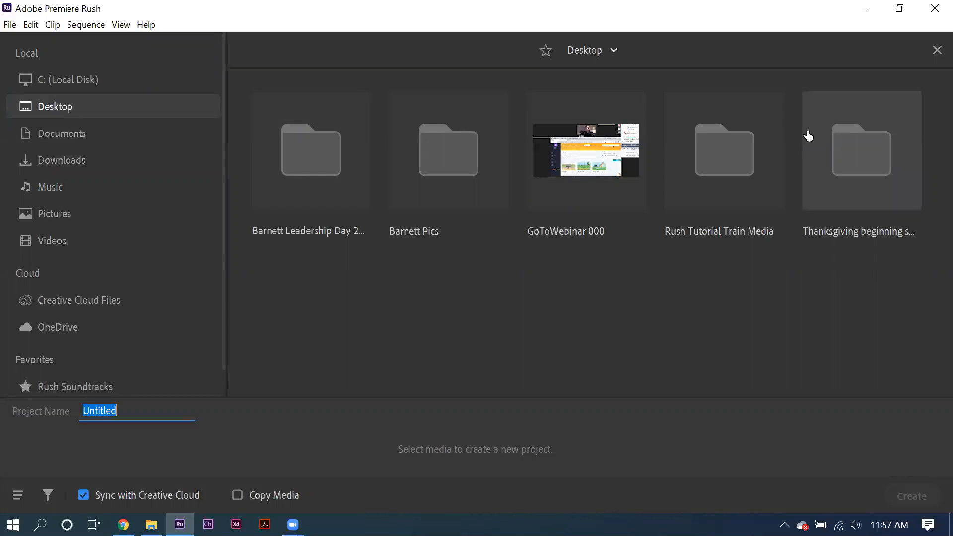
key("Escape")
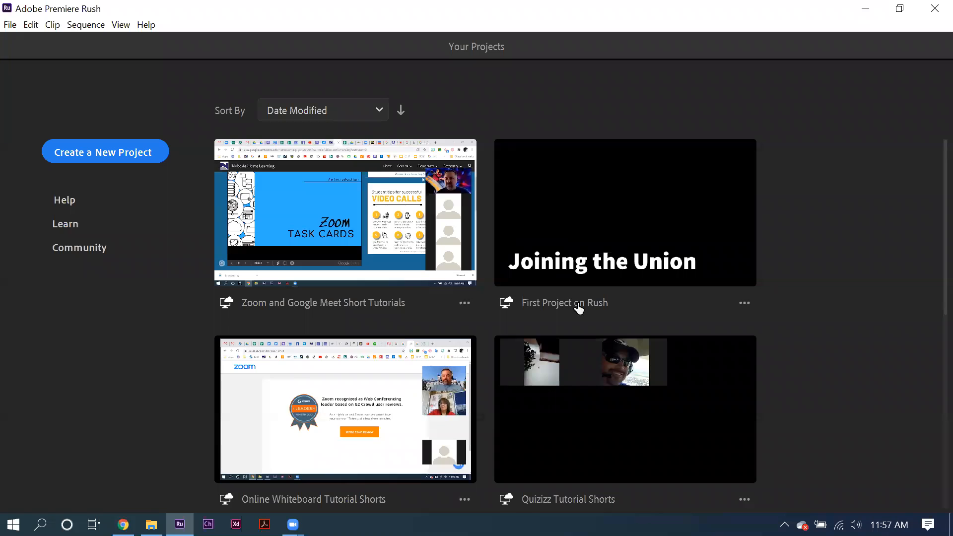
scroll(642, 321, "down", 8)
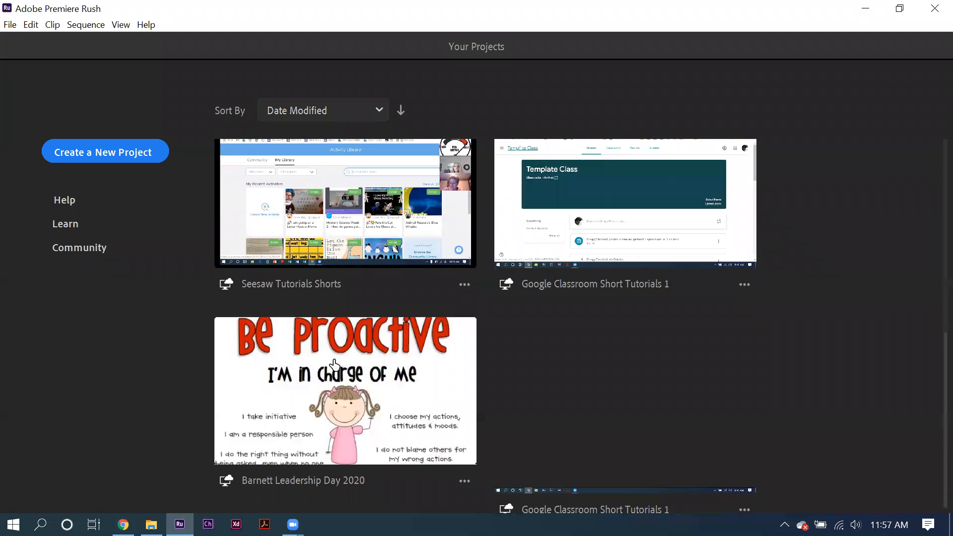
left_click(334, 365)
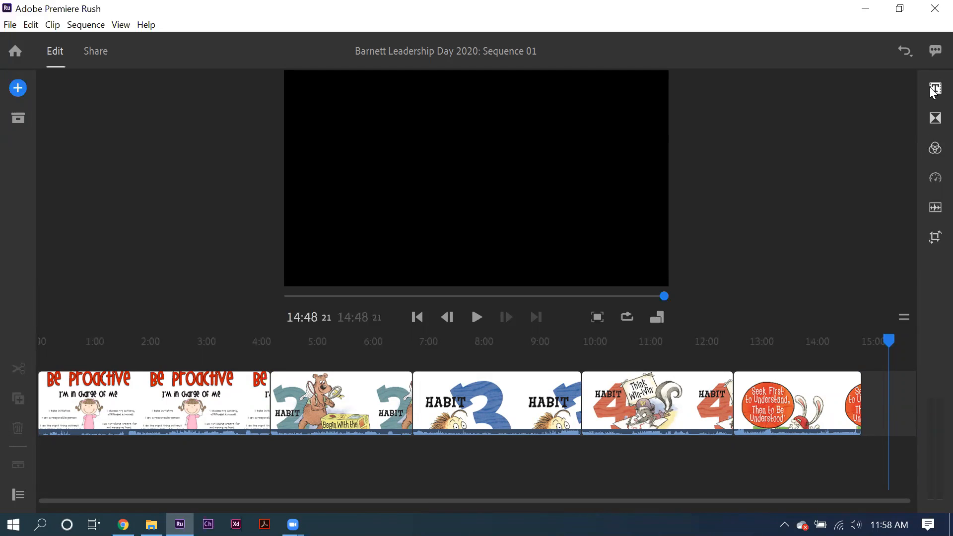
Step: Place the playhead at about 12:20 over the Habit 4 clip and examine the available title styles
left_click(934, 89)
left_click(725, 357)
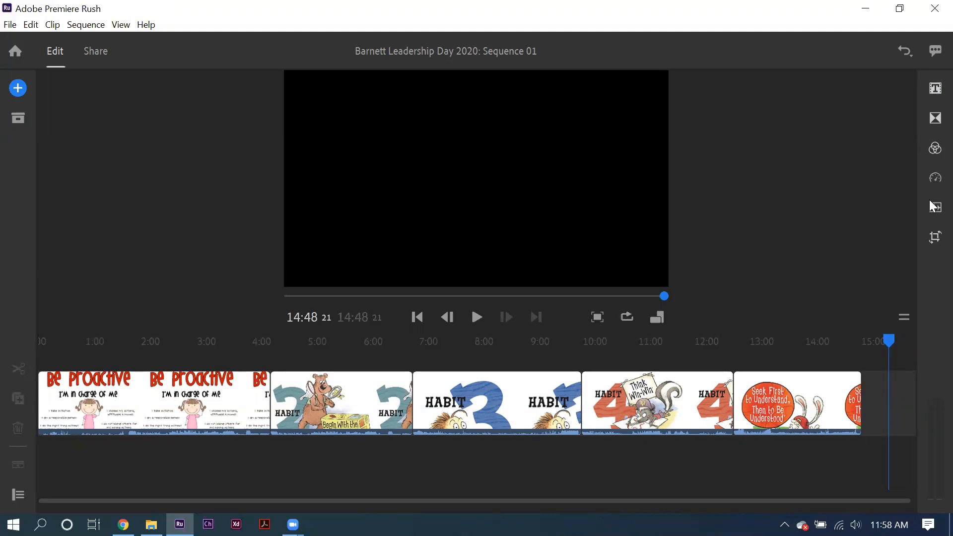
left_click(931, 92)
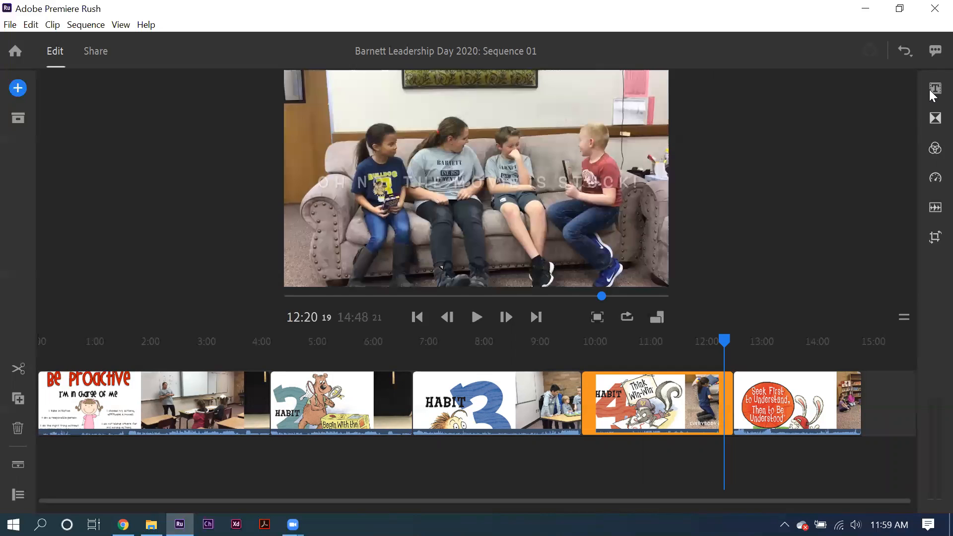
left_click(933, 89)
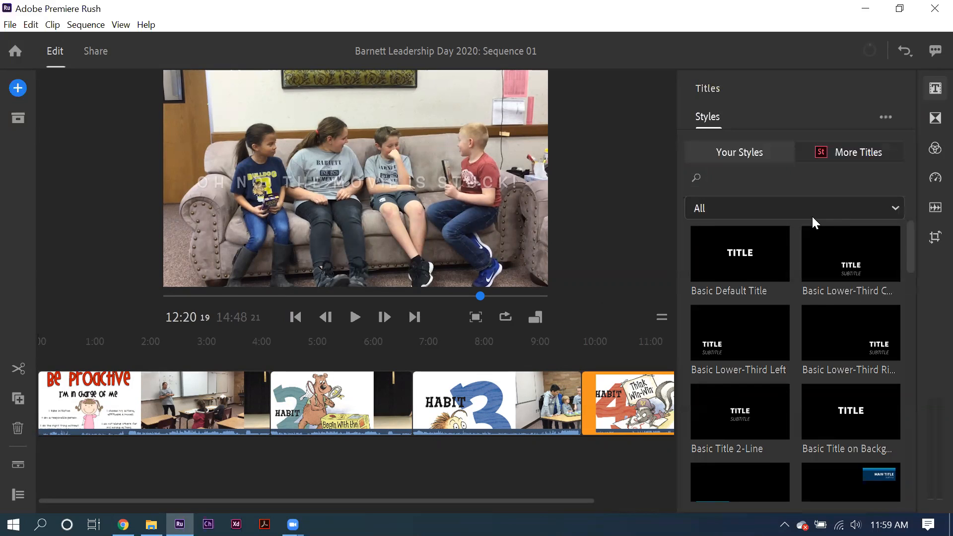
scroll(803, 348, "down", 3)
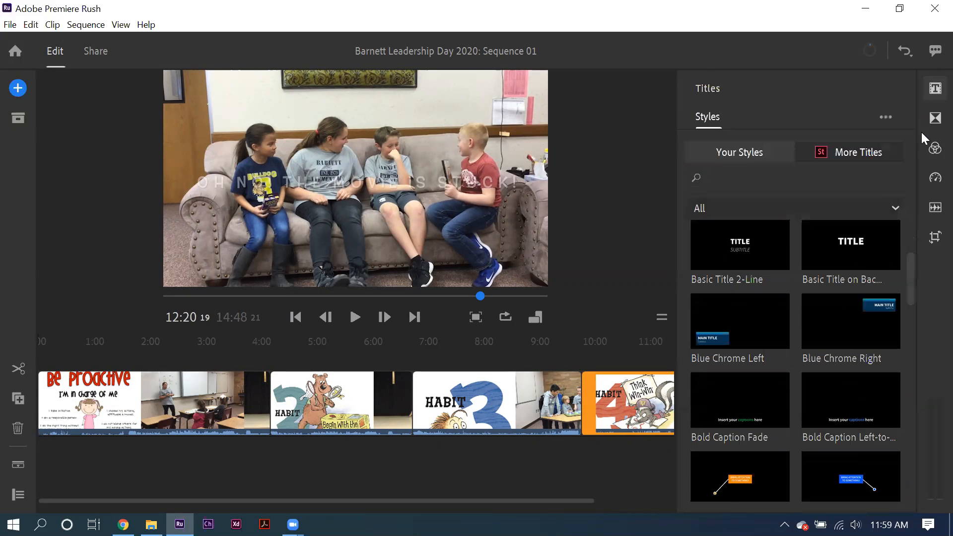
Step: Examine the transition presets and the color, speed, audio and transform settings for the selected Habit 4 clip
left_click(932, 121)
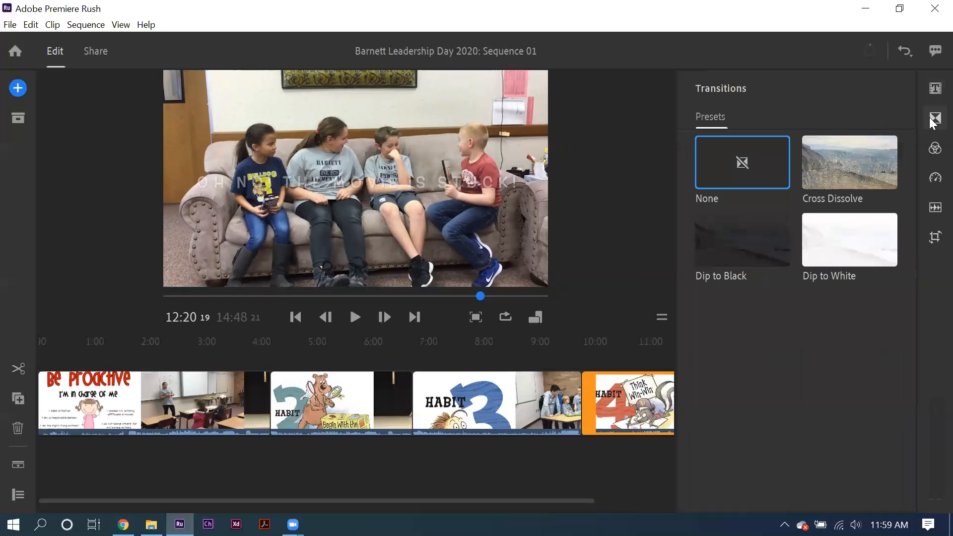
left_click(933, 157)
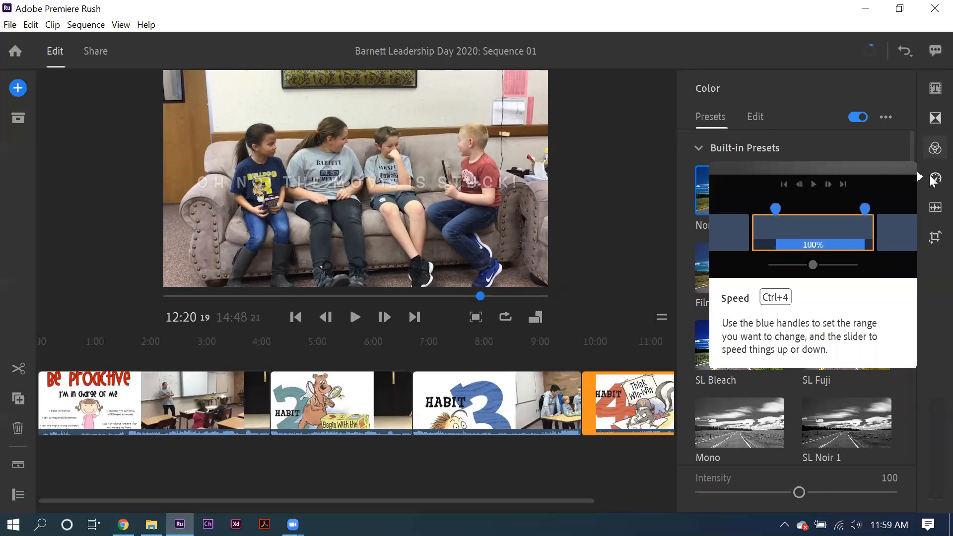
left_click(933, 180)
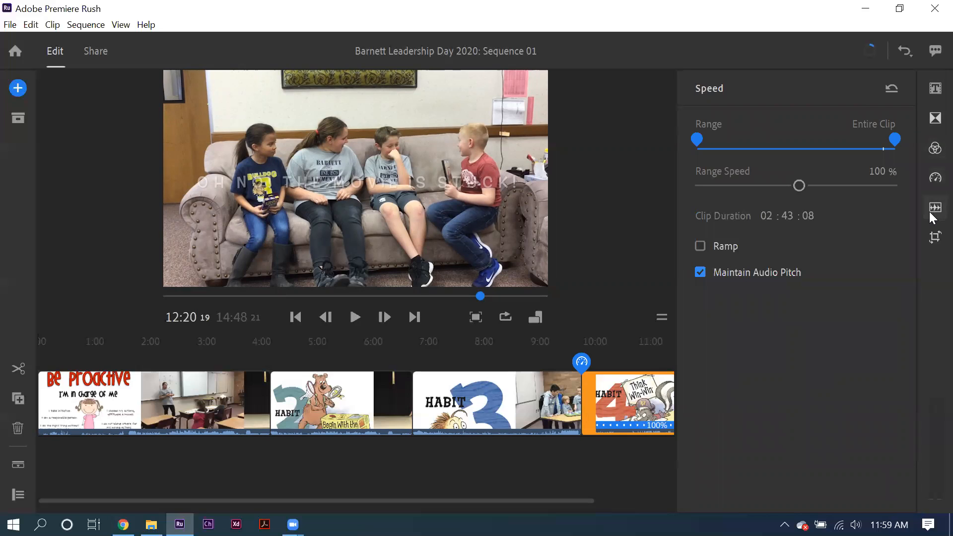
left_click(931, 207)
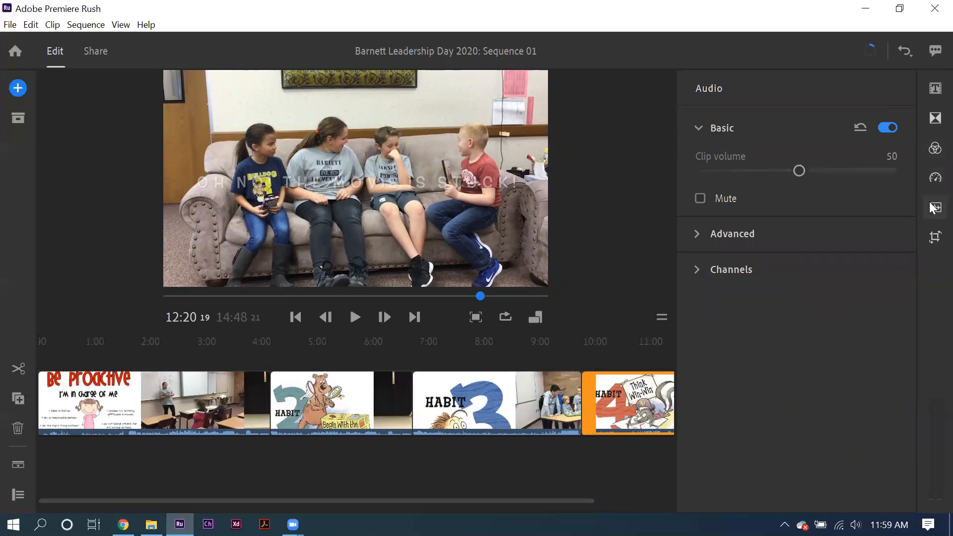
left_click(932, 240)
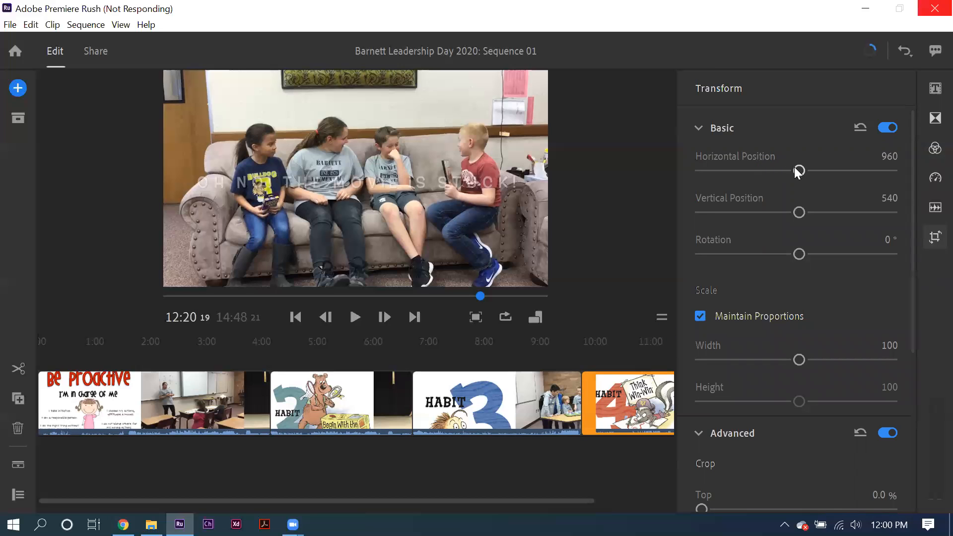
Step: Try shifting the Habit 4 clip to a horizontal position of 990, and reset its basic transform settings
mouse_move(797, 170)
left_mouse_down()
mouse_move(710, 168)
mouse_move(876, 167)
mouse_move(770, 176)
mouse_move(796, 171)
left_mouse_up()
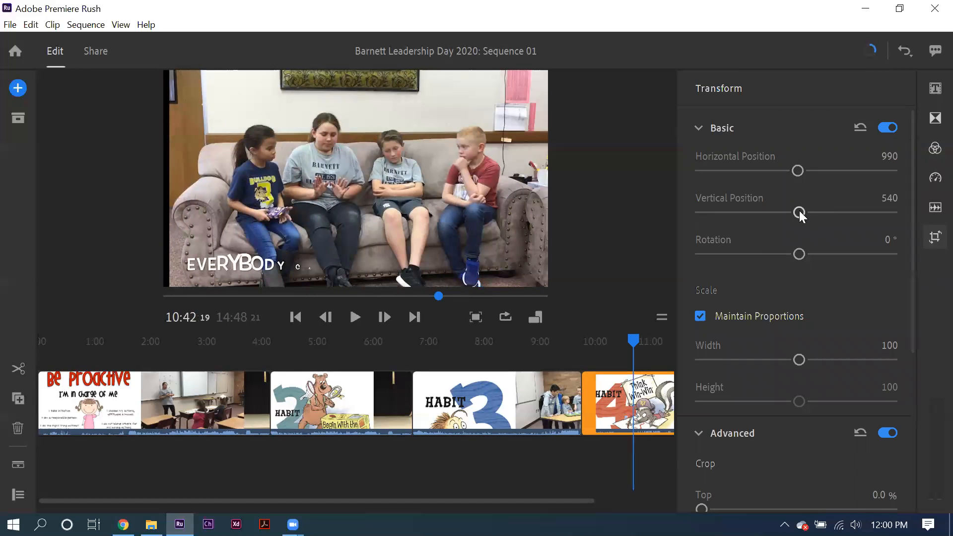
mouse_move(795, 166)
left_mouse_down()
mouse_move(765, 169)
mouse_move(838, 173)
mouse_move(796, 169)
left_mouse_up()
mouse_move(797, 255)
left_mouse_down()
mouse_move(770, 255)
mouse_move(827, 257)
mouse_move(795, 256)
left_mouse_up()
left_click(860, 127)
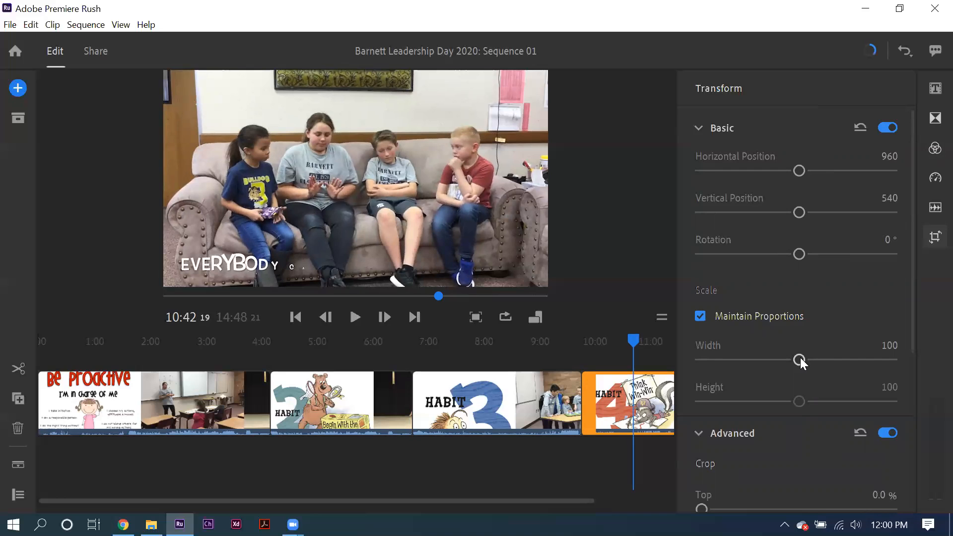
Step: Scale the Habit 4 clip proportionally to 52 and position it at 1429 horizontally and 285 vertically
left_click_drag(800, 358, 751, 359)
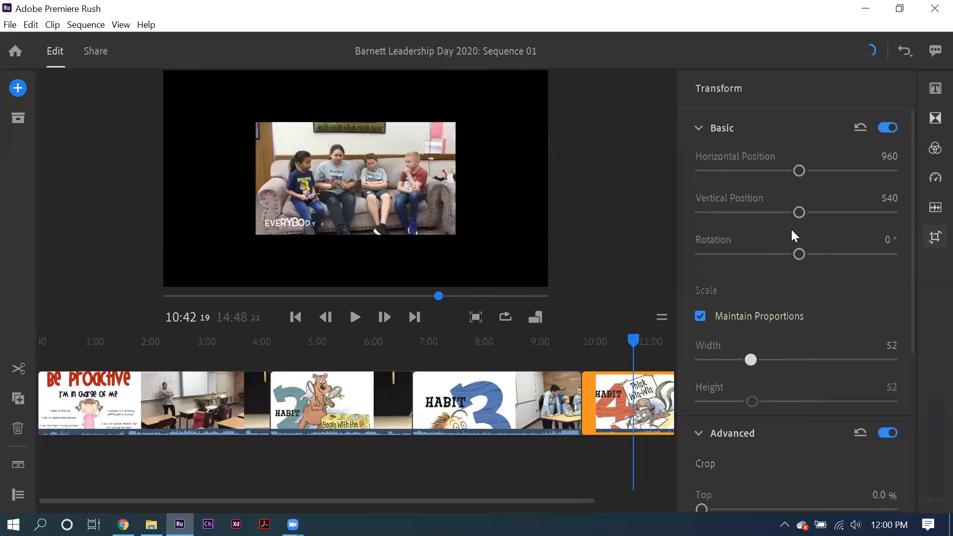
left_click_drag(799, 211, 774, 212)
left_click_drag(800, 170, 818, 168)
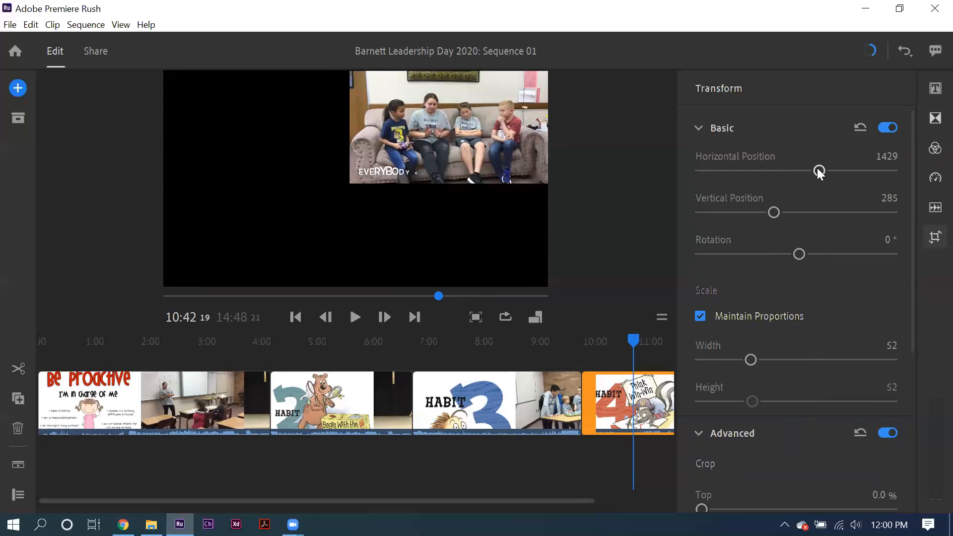
Step: Reset the Habit 4 clip's basic transform settings, and try out the crop controls for its frame edges
left_click(857, 129)
scroll(846, 428, "down", 3)
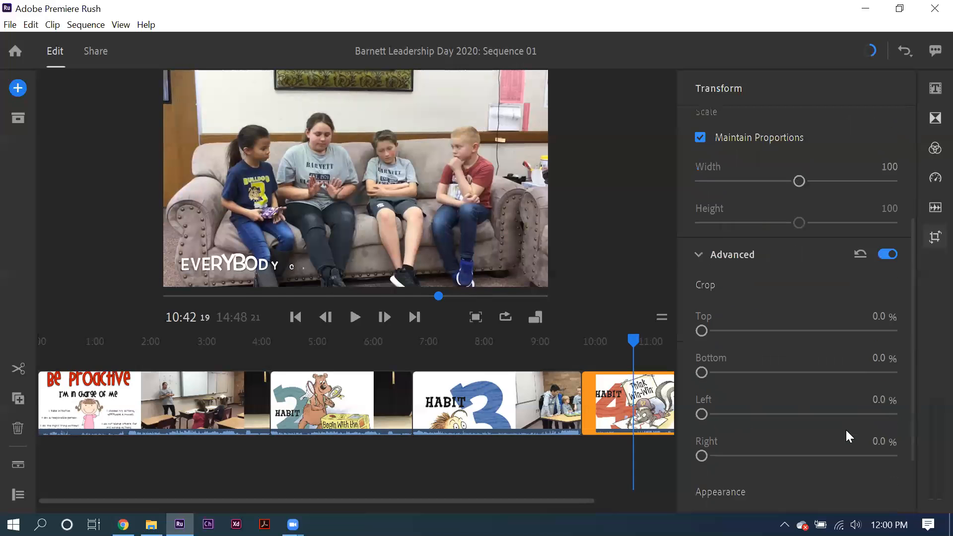
scroll(846, 430, "down", 2)
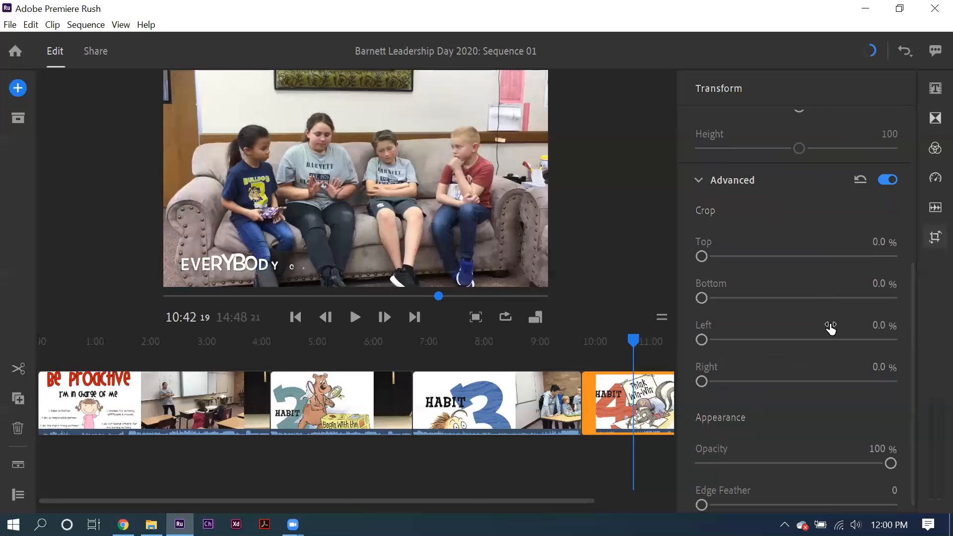
mouse_move(701, 256)
left_mouse_down()
mouse_move(763, 257)
mouse_move(694, 255)
left_mouse_up()
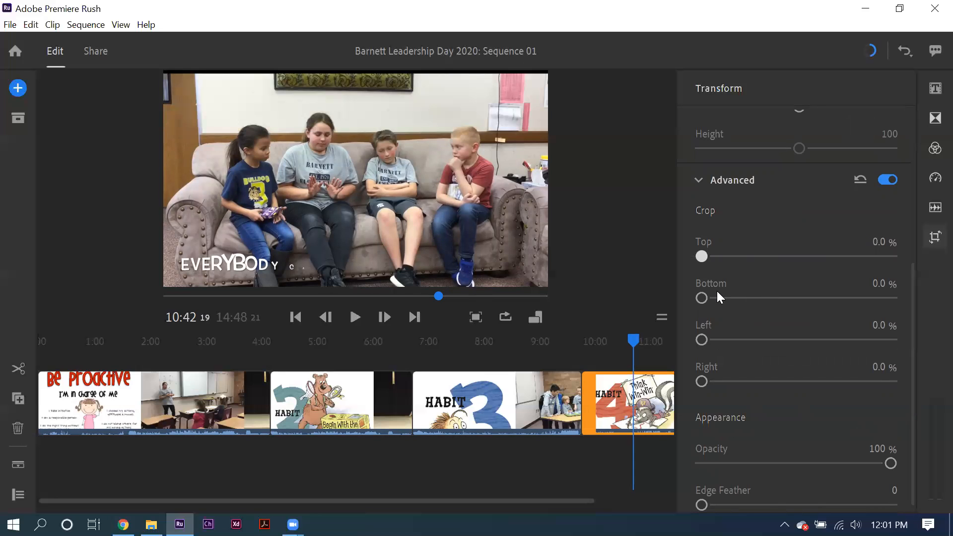
left_click_drag(717, 297, 696, 296)
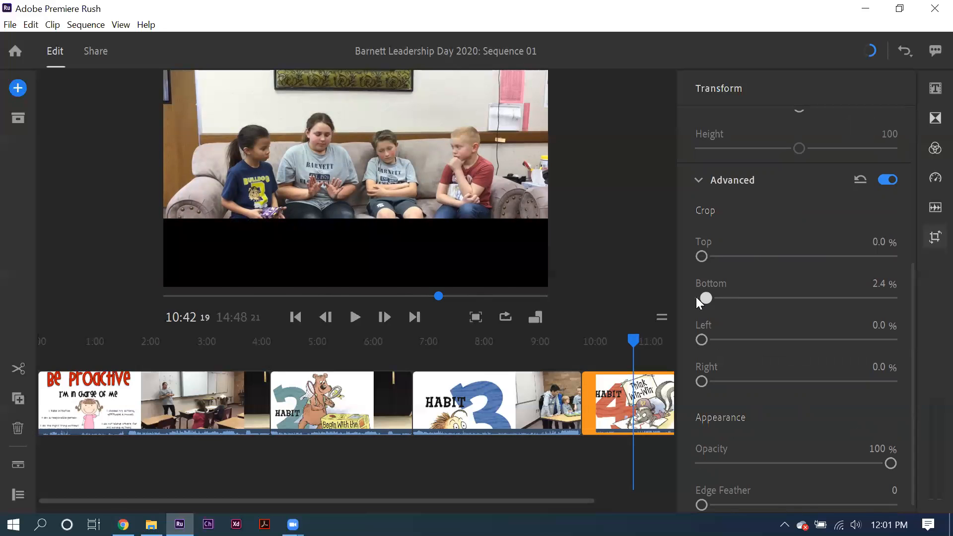
left_click_drag(701, 382, 682, 379)
Step: Try adjusting the Habit 4 clip's opacity and edge feather, and close its transform settings
scroll(761, 387, "down", 1)
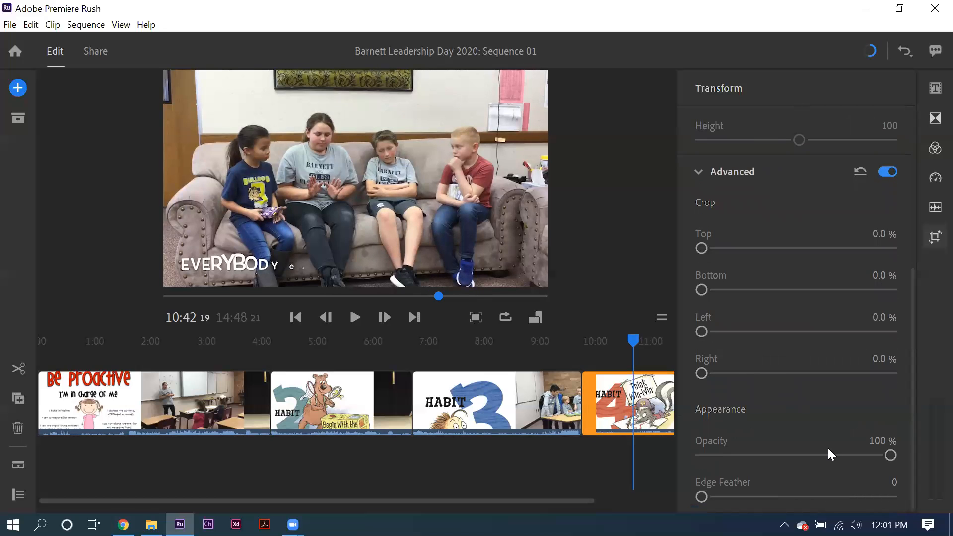
left_click_drag(828, 453, 907, 449)
mouse_move(701, 497)
left_mouse_down()
mouse_move(809, 496)
mouse_move(702, 497)
left_mouse_up()
left_click(934, 242)
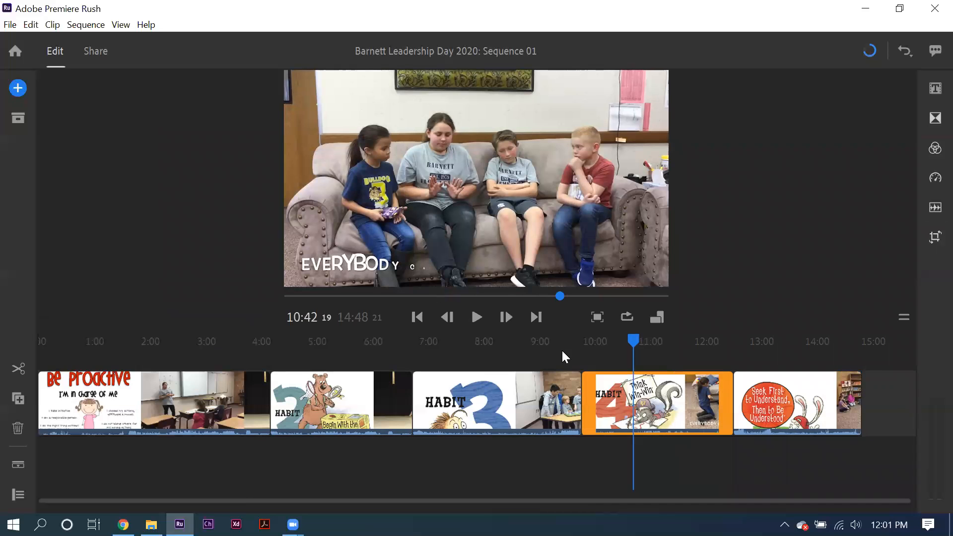
Step: Split the Habit 4 clip at about 10:23, and undo the split
left_click(580, 347)
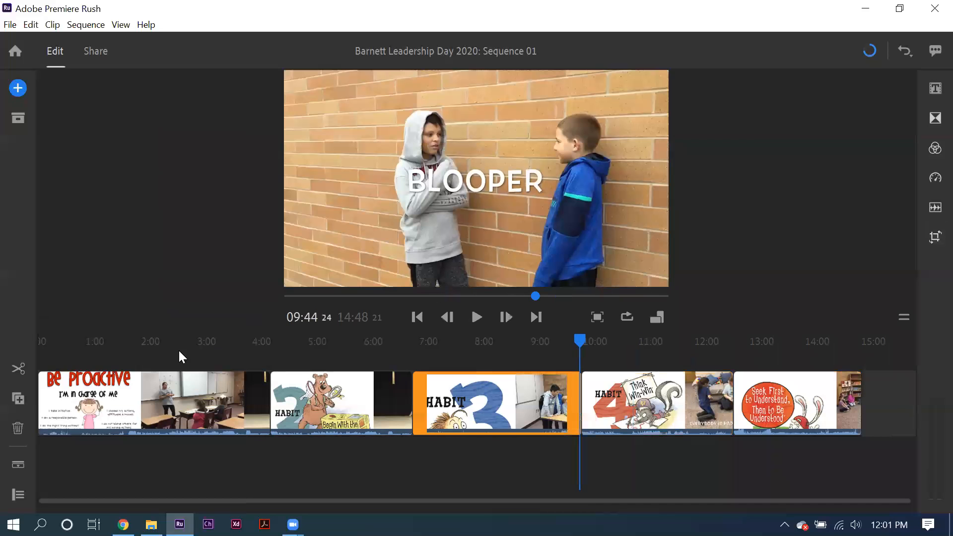
left_click(618, 347)
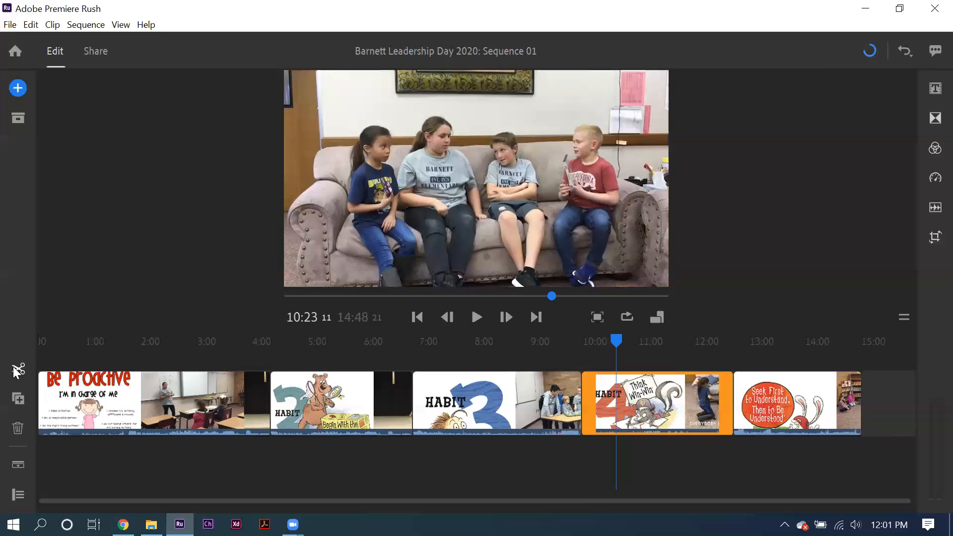
key("s")
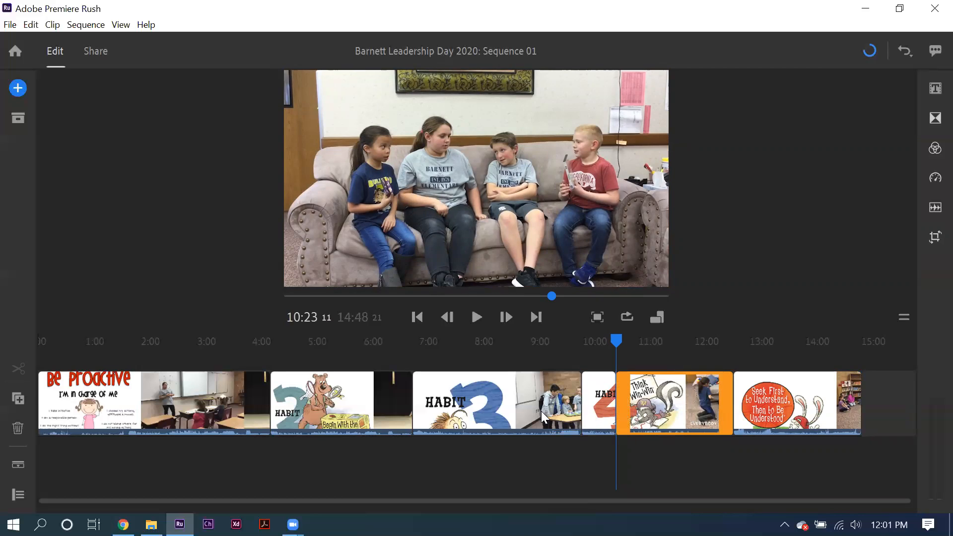
left_click(904, 45)
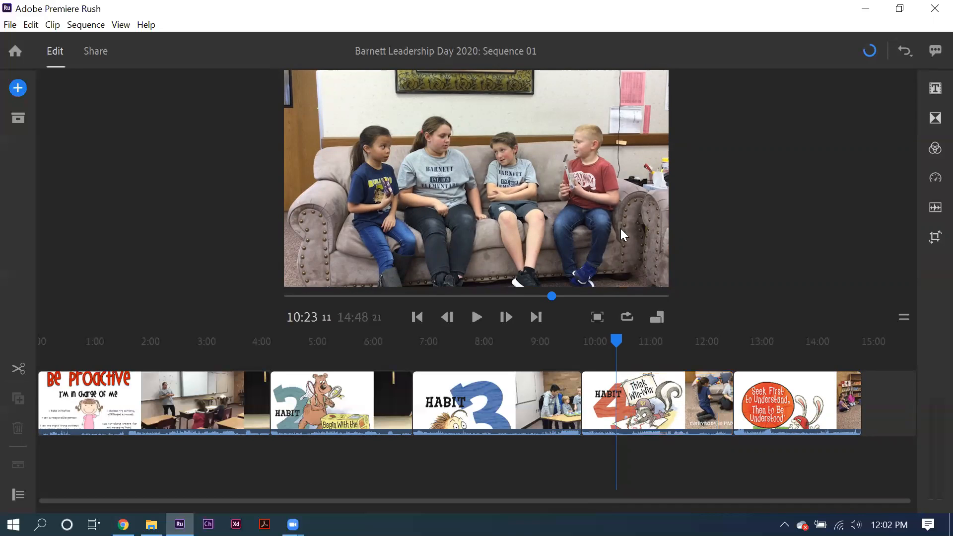
Step: Select the opening Be Proactive clip and expand the audio in the timeline
left_click(60, 397)
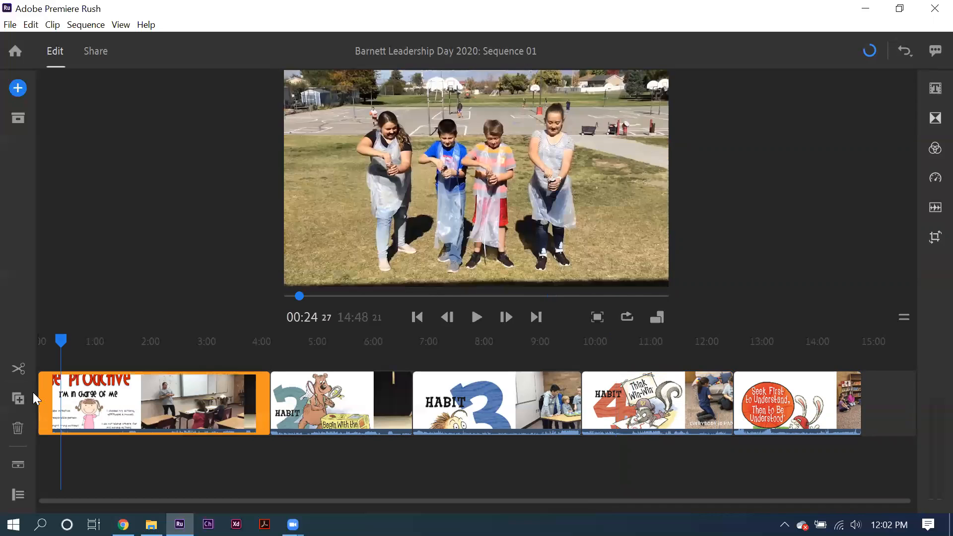
left_click(17, 466)
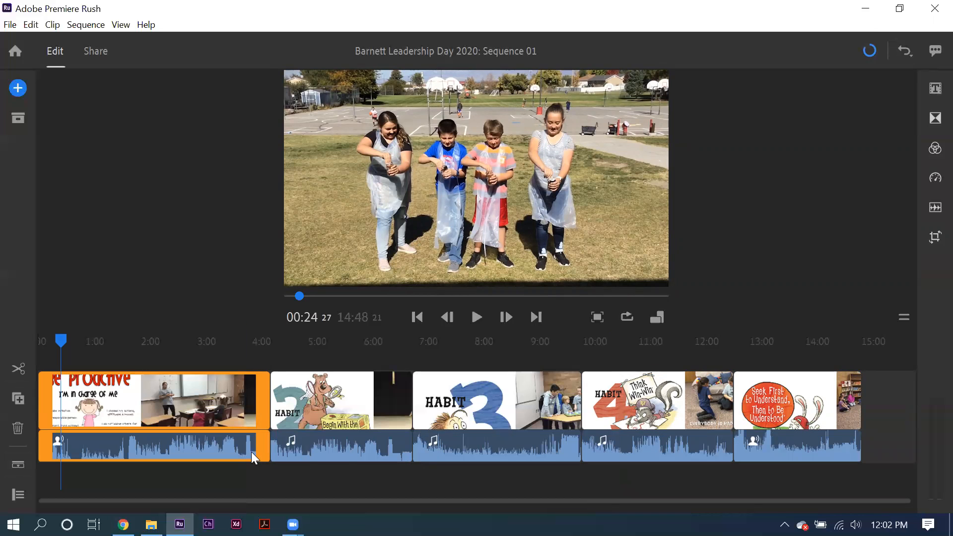
Step: Trim the end of the Habit 2 clip back to about 6:00, and undo the trim
left_click(380, 388)
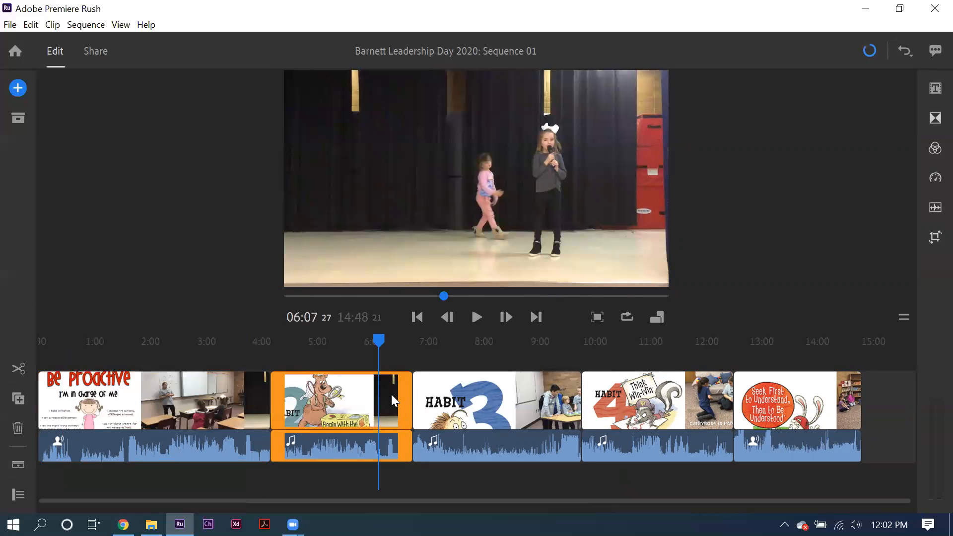
left_click(346, 393)
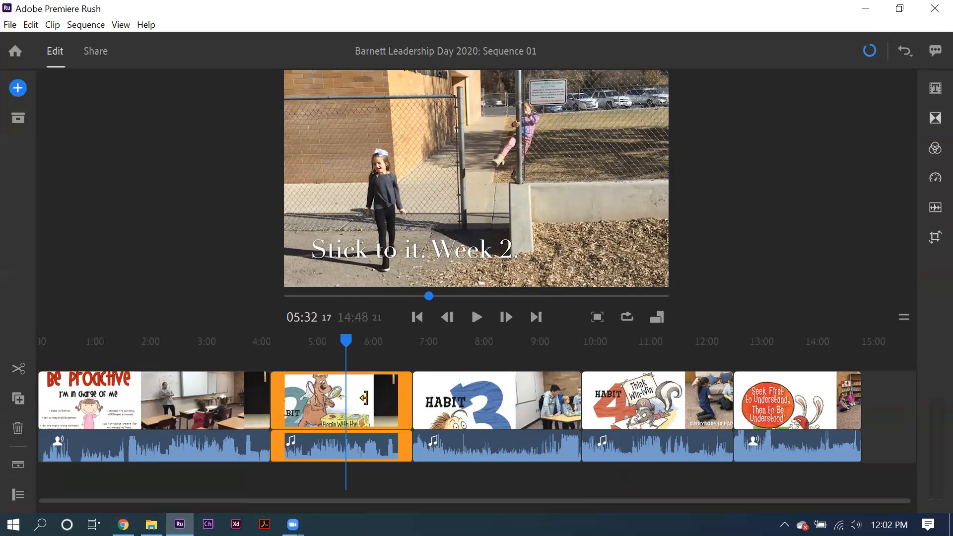
left_click_drag(363, 397, 406, 414)
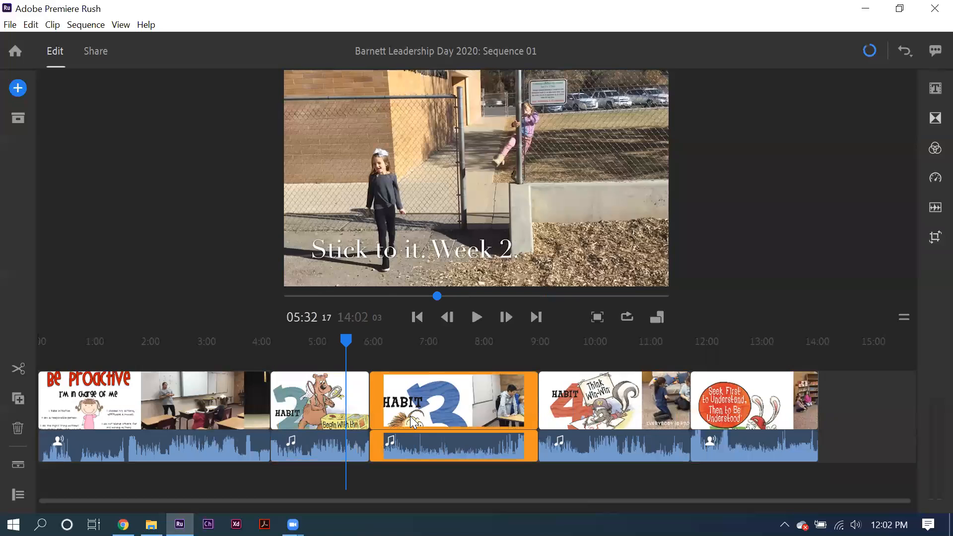
left_click(333, 410)
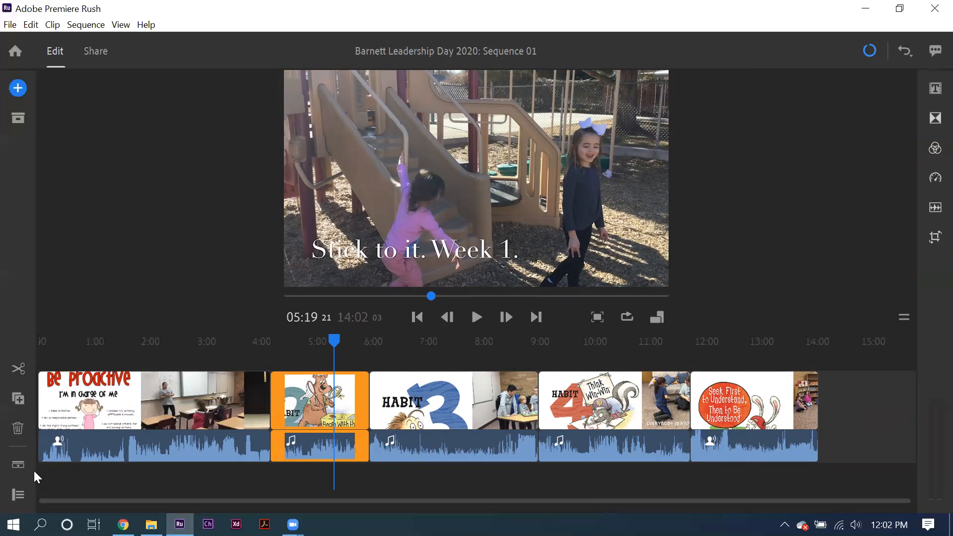
key("ctrl+z")
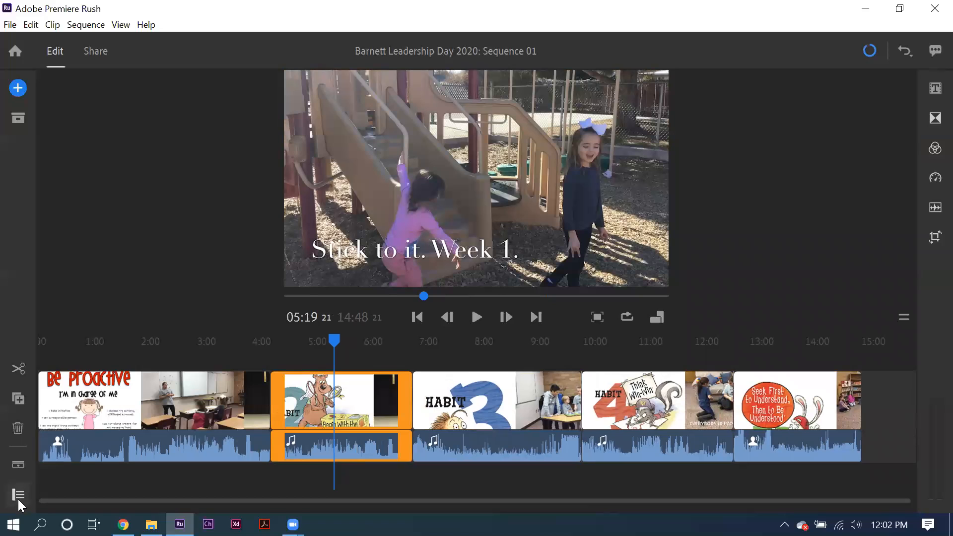
Step: Show the track controls and record a short voiceover on the first audio track, starting at about 5:19
left_click(18, 494)
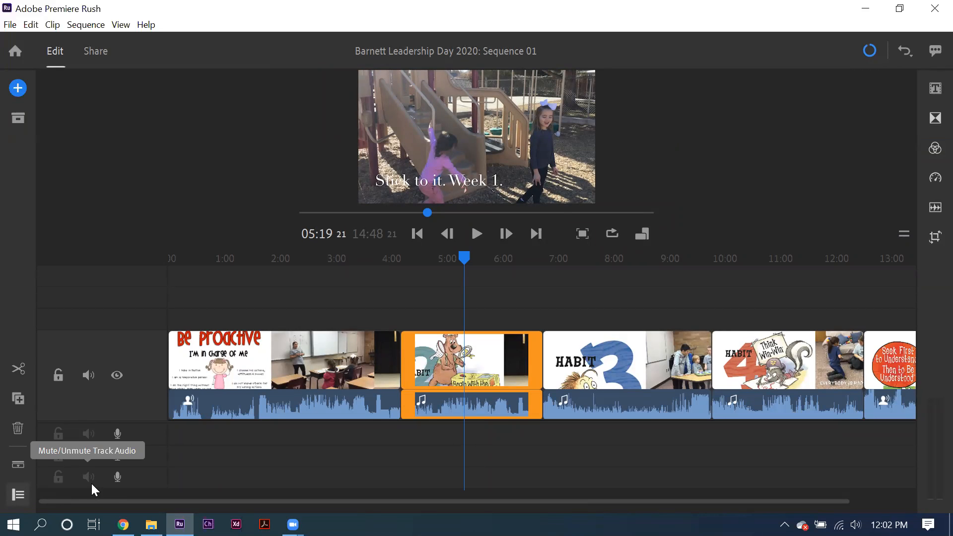
left_click(18, 88)
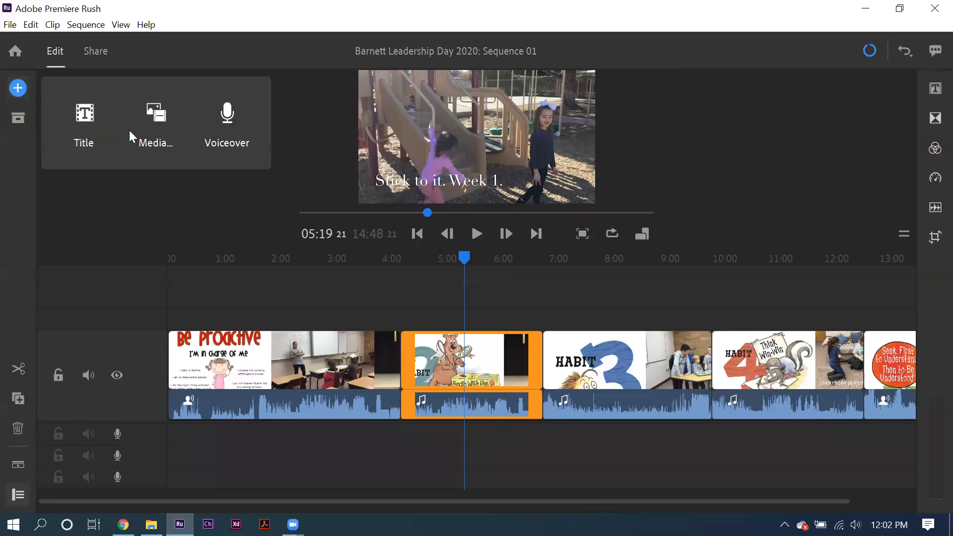
left_click(230, 121)
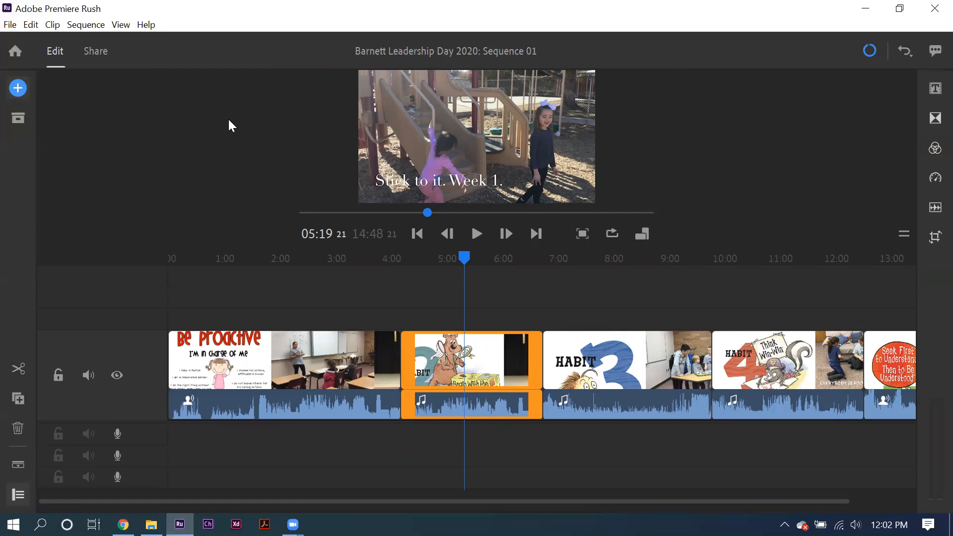
left_click(117, 436)
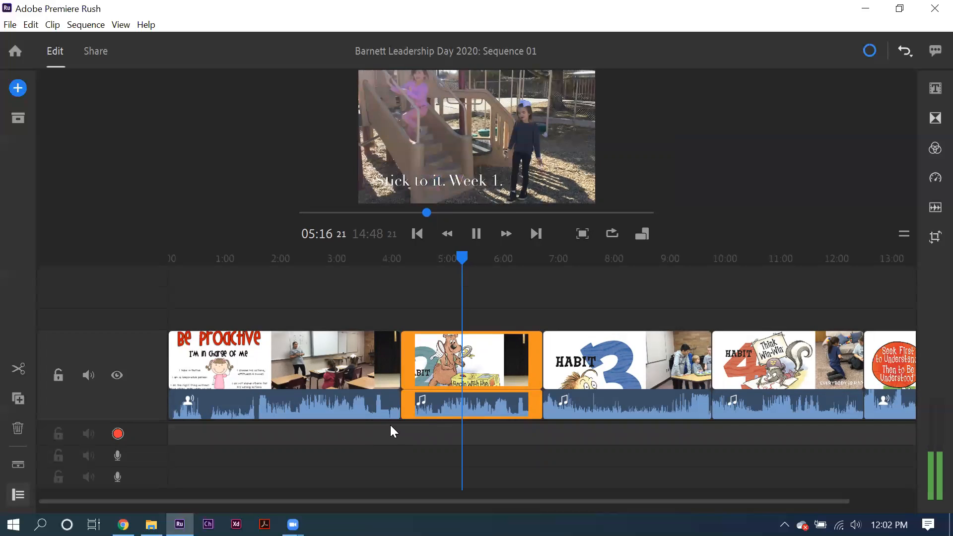
left_click(118, 434)
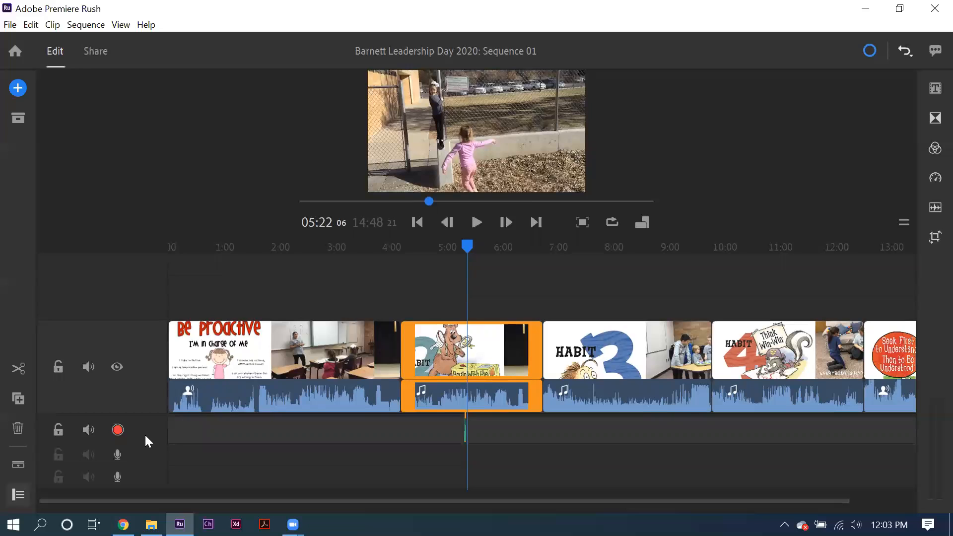
Step: Delete the Habit 2 clip from the timeline
left_click(17, 434)
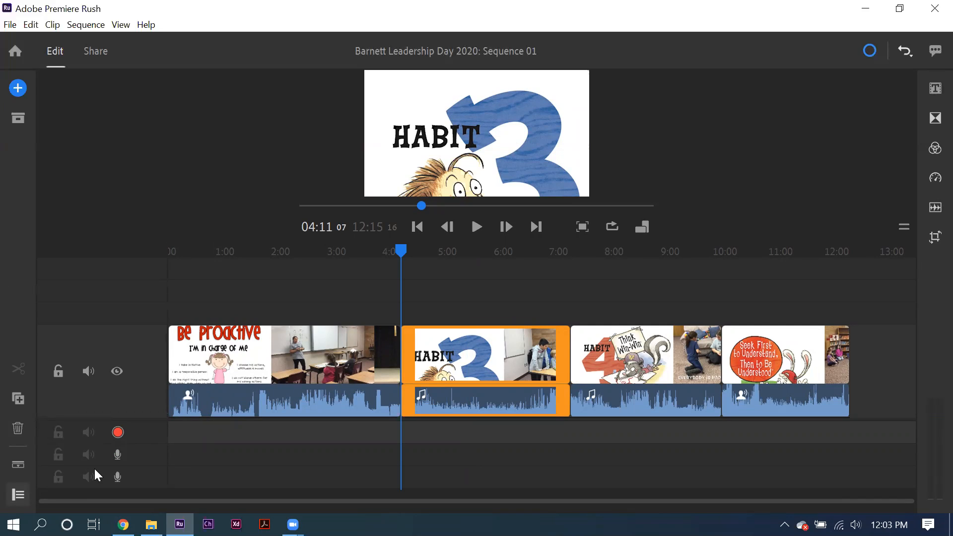
Step: Open the sharing settings and enable YouTube as the only export destination, turning off Local
left_click(94, 50)
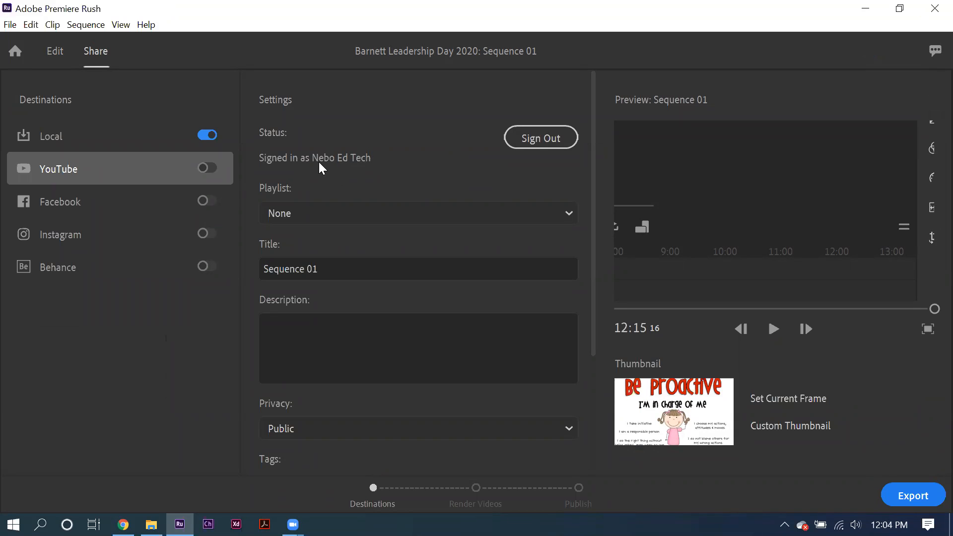
left_click(200, 168)
left_click(208, 134)
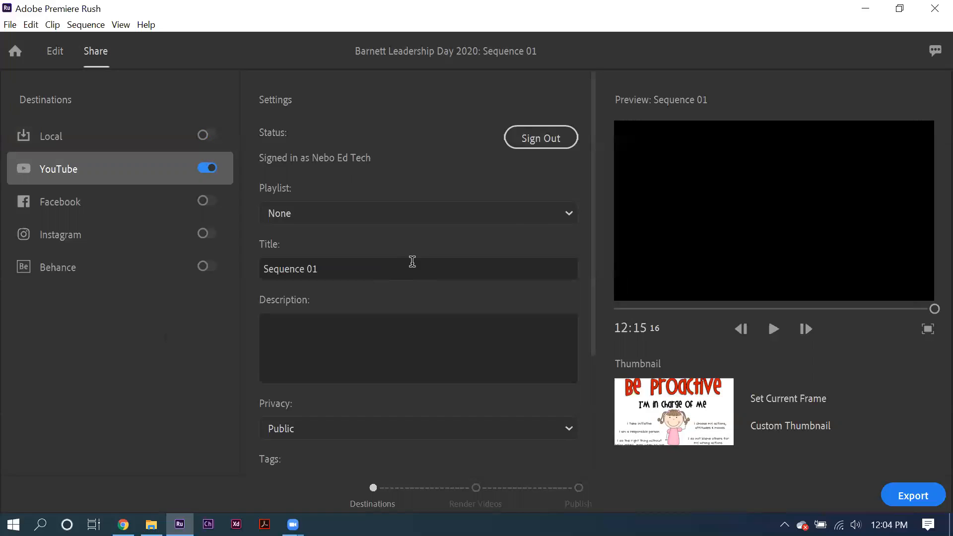
Step: Examine YouTube's playlist and privacy choices and the advanced export settings, and return to editing the sequence
left_click(564, 213)
left_click(565, 214)
scroll(347, 382, "down", 3)
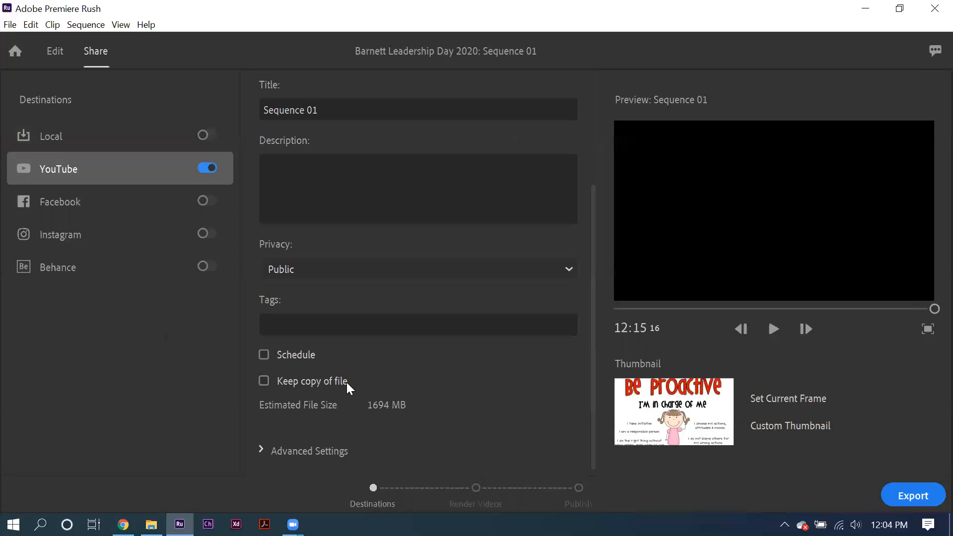
left_click(326, 263)
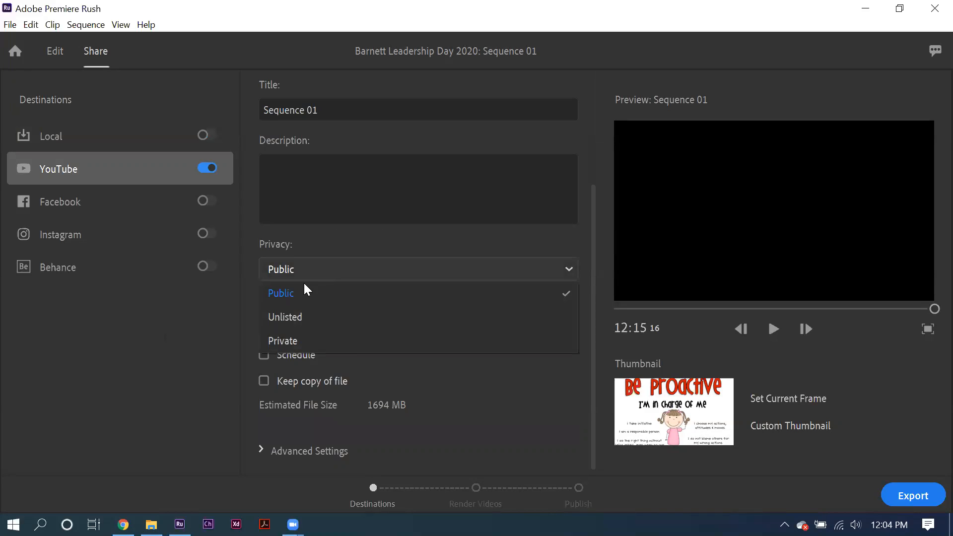
left_click(240, 294)
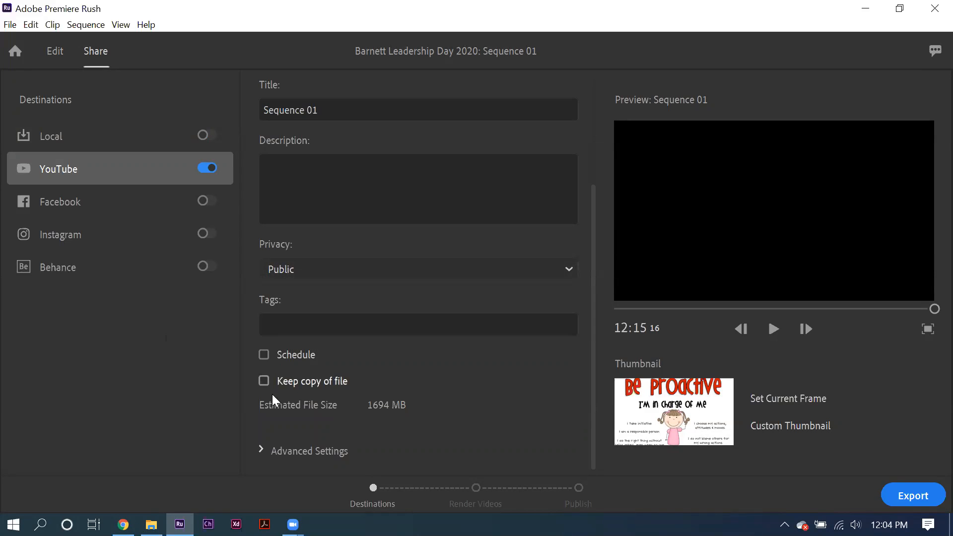
left_click(257, 450)
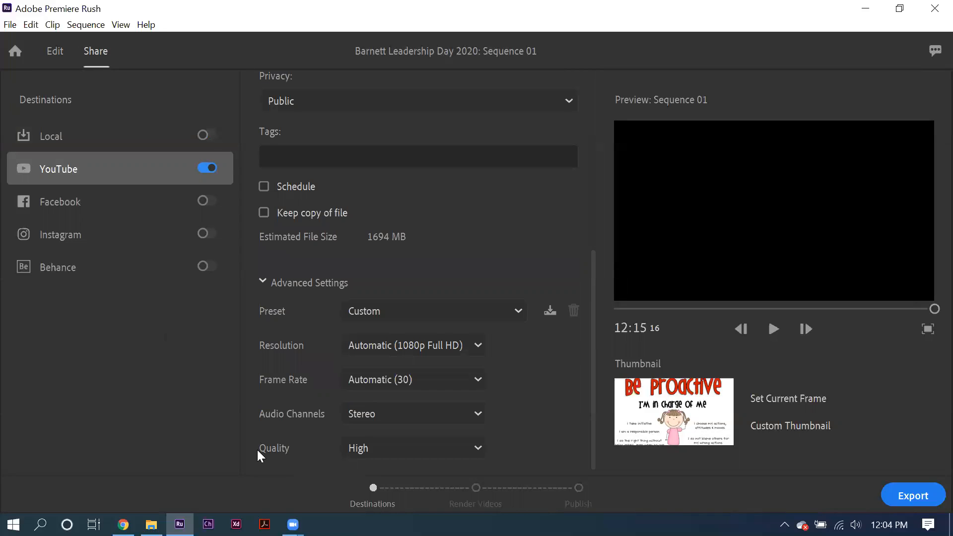
scroll(355, 403, "down", 1)
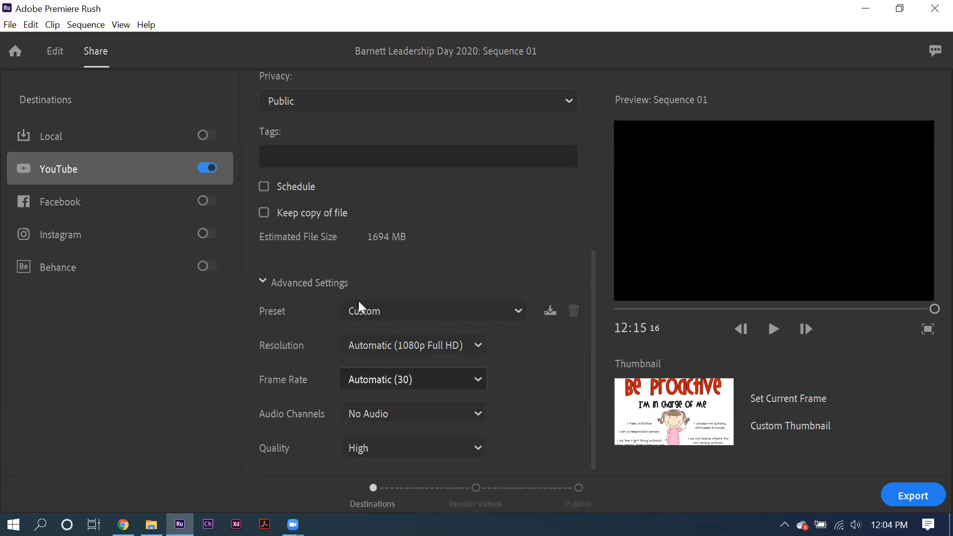
scroll(318, 258, "up", 5)
scroll(318, 258, "down", 5)
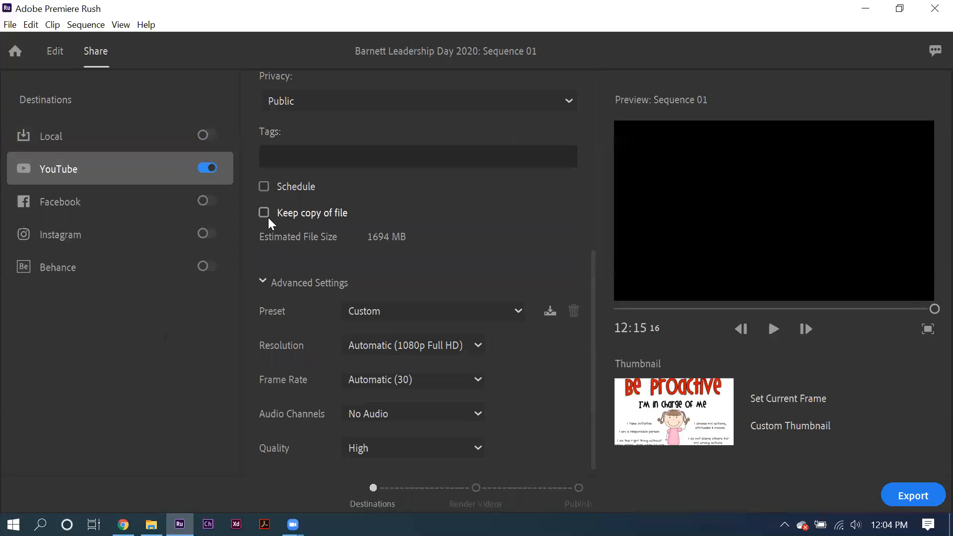
scroll(268, 217, "up", 5)
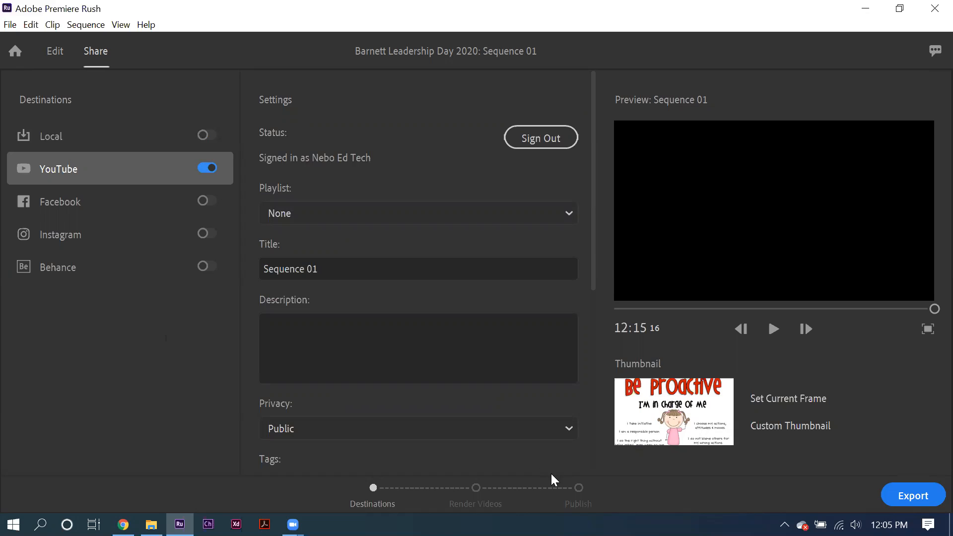
left_click(52, 54)
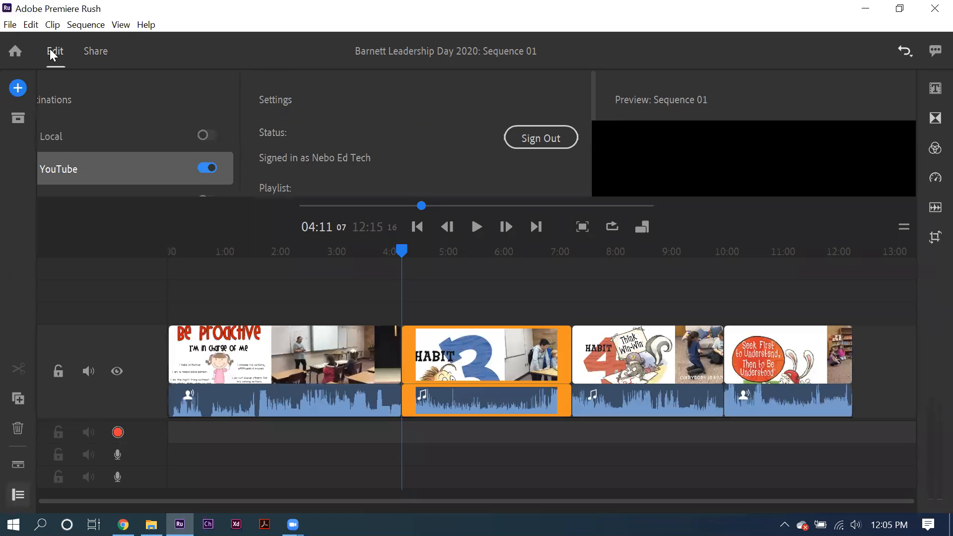